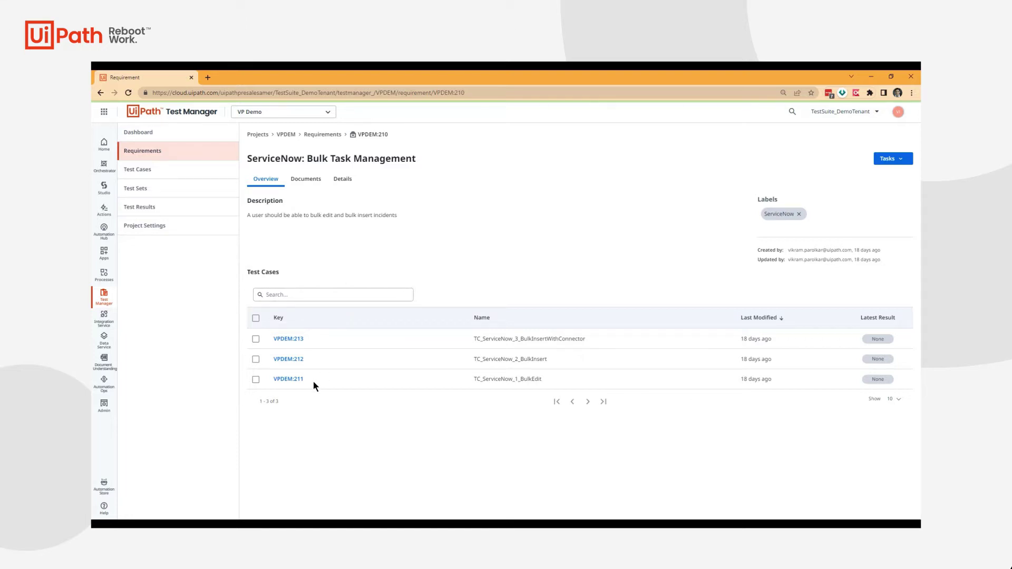
Step: Find and open VPDEM:211 in Test Cases, then review its Manual Steps and Automation tabs
left_click(181, 176)
type("ServiceNow")
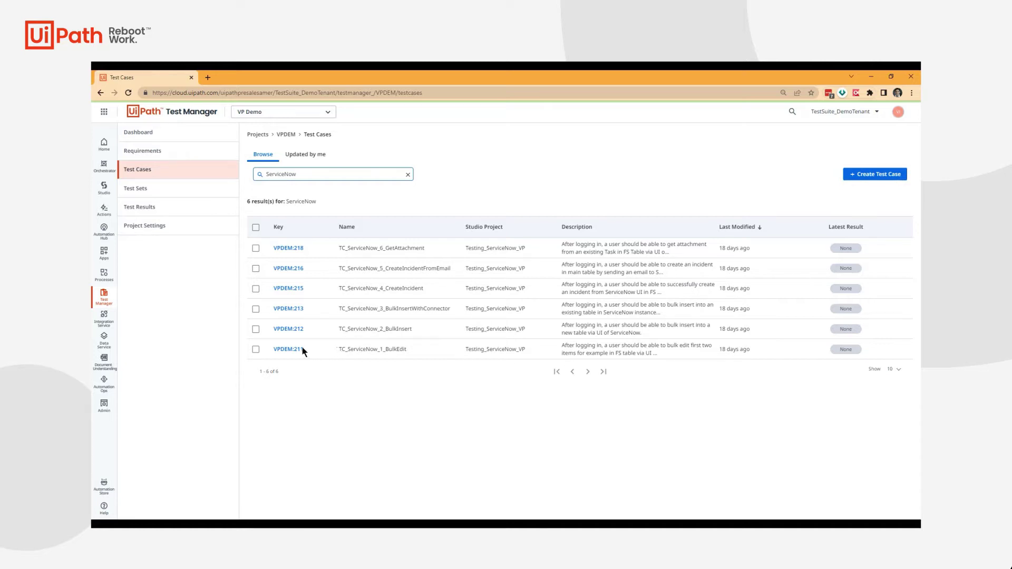
left_click(281, 349)
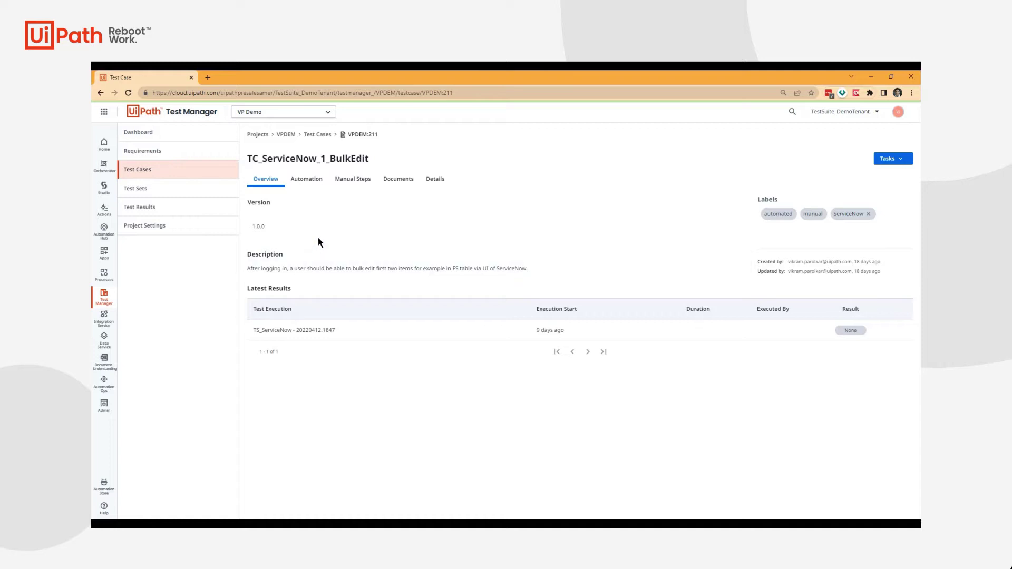
left_click(350, 184)
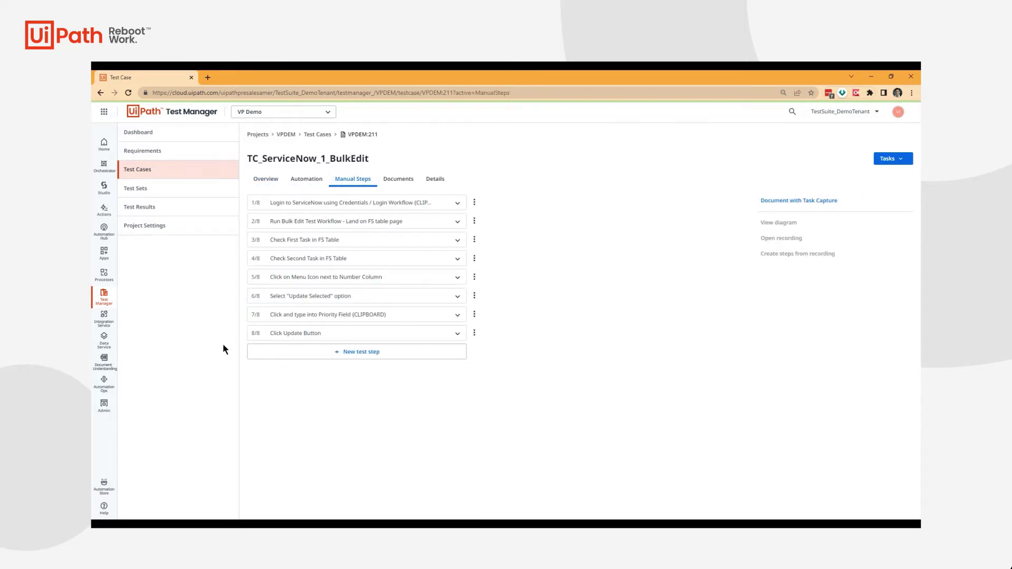
left_click(307, 182)
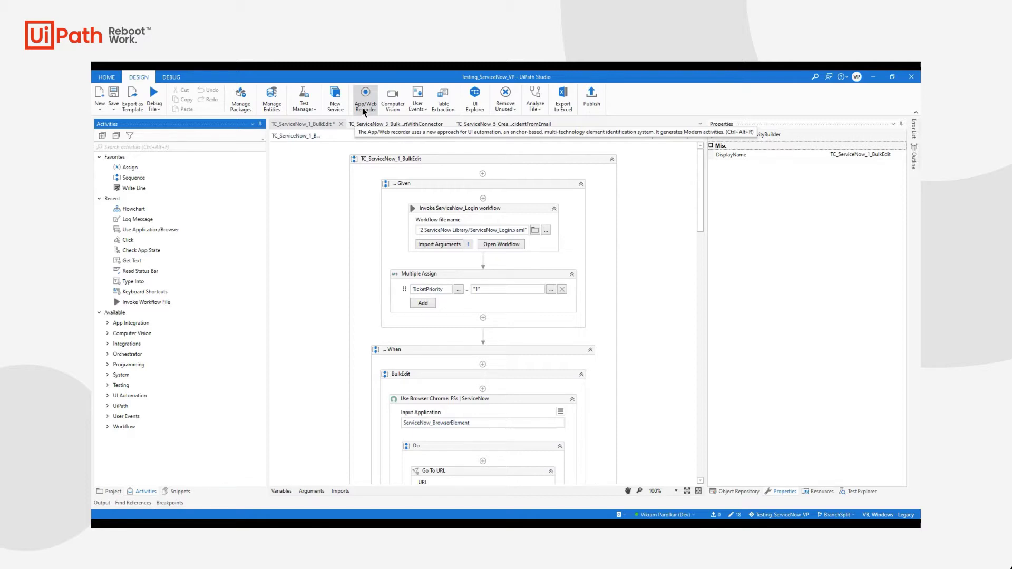
Step: Launch the App/Web Recorder from the Design ribbon over the ServiceNow task list
left_click(365, 111)
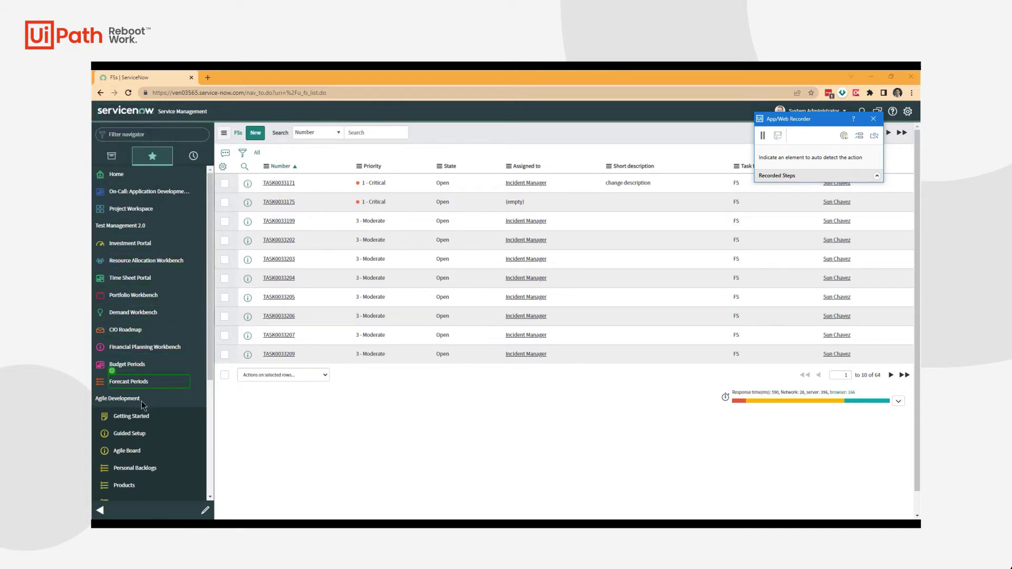
Step: Record a click on the TASK0033171 link in the ServiceNow list
left_click(282, 185)
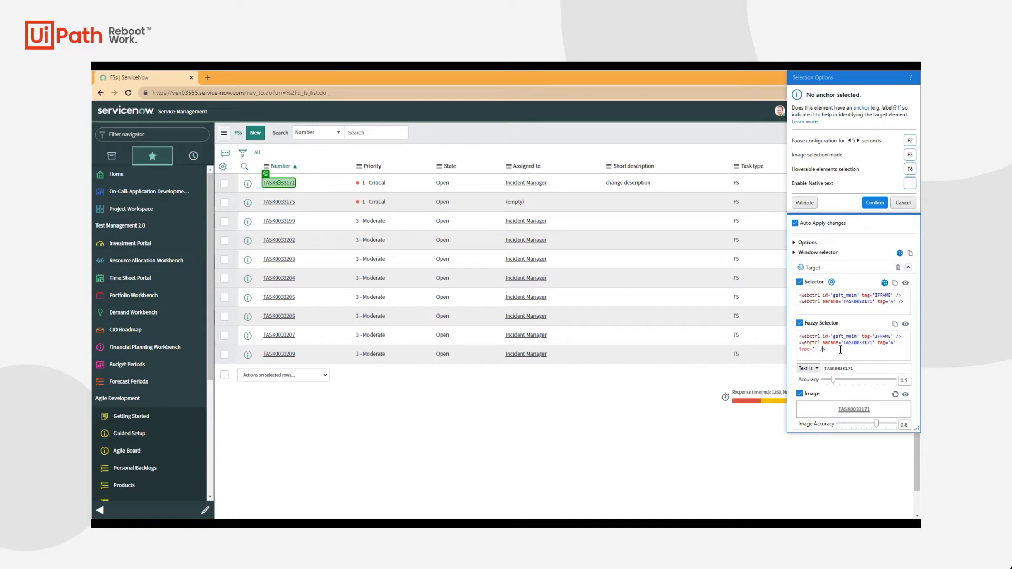
Step: Replace every TASK0033171 in the fuzzy selector with a new Number variable
double_click(869, 343)
right_click(862, 342)
left_click(842, 349)
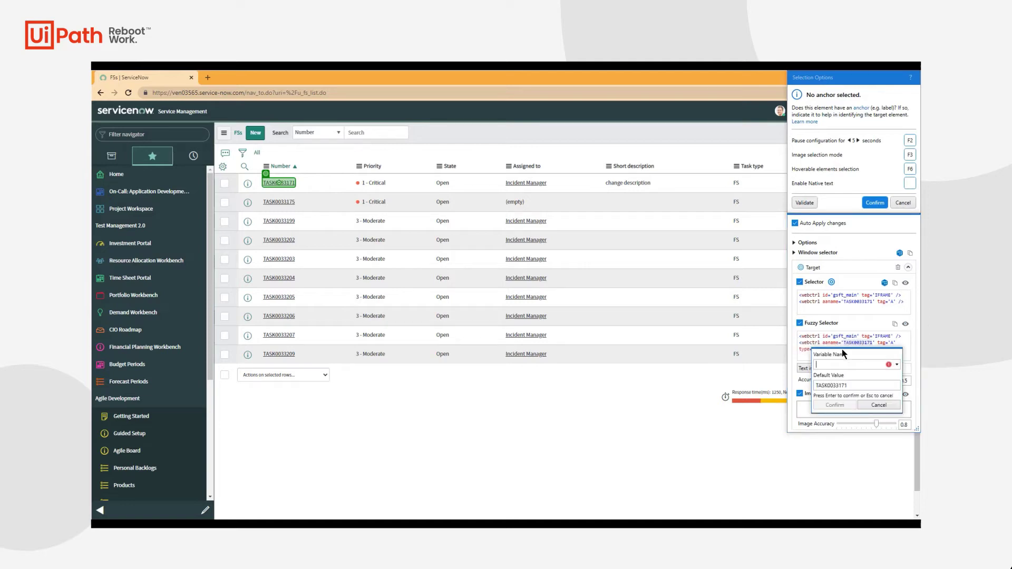
type("Number")
key("Return")
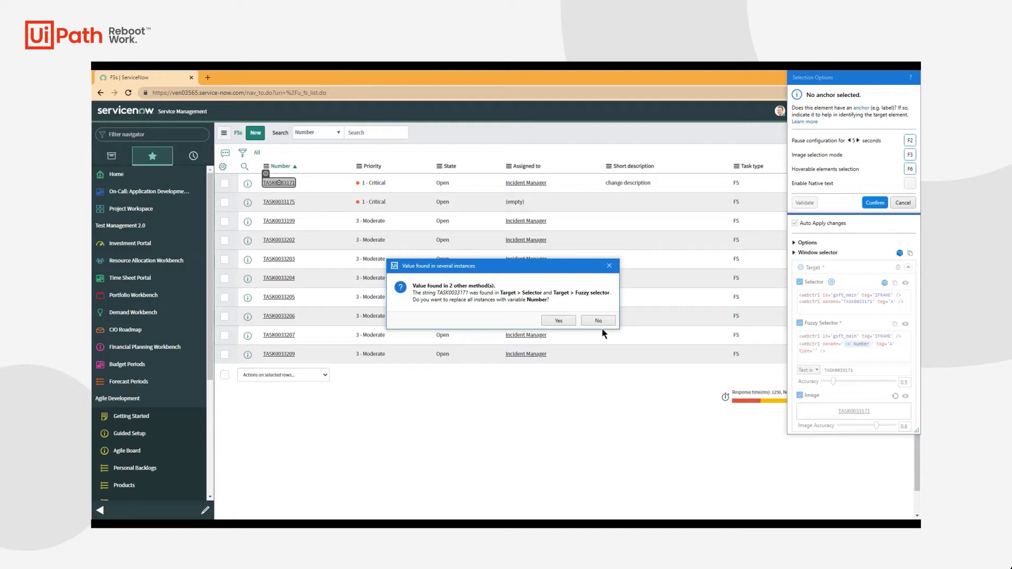
left_click(559, 320)
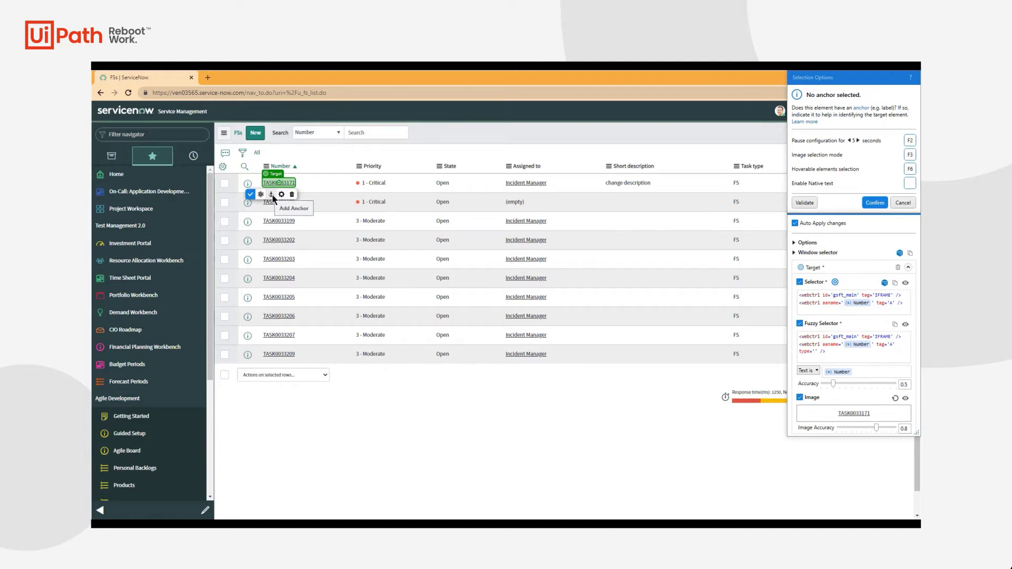
Step: Add the row's info icon as an anchor and start a second anchor
left_click(273, 195)
left_click(247, 184)
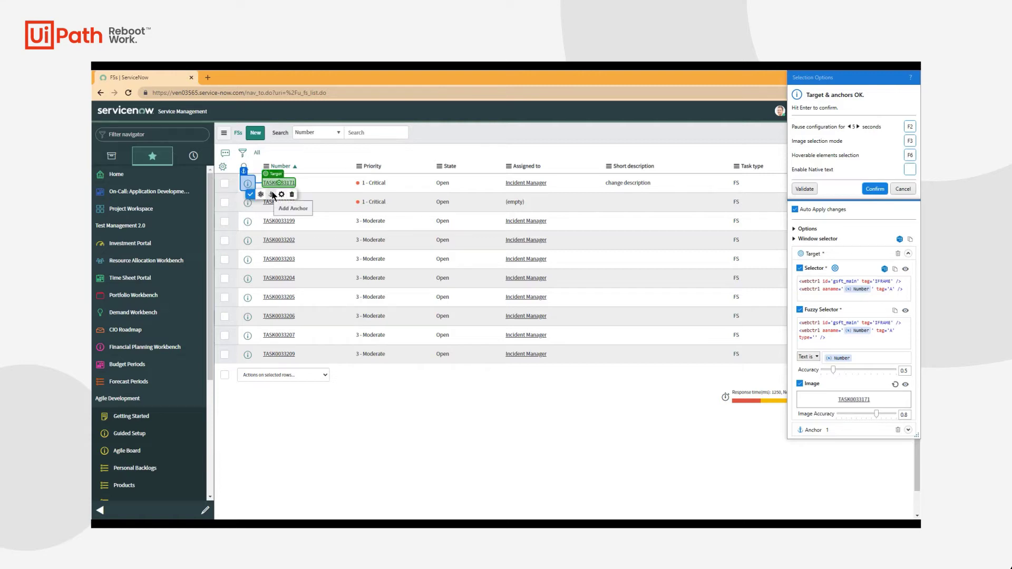
left_click(272, 195)
Step: Anchor on the Number column header, then extract all table columns via the Priority cell
left_click(284, 164)
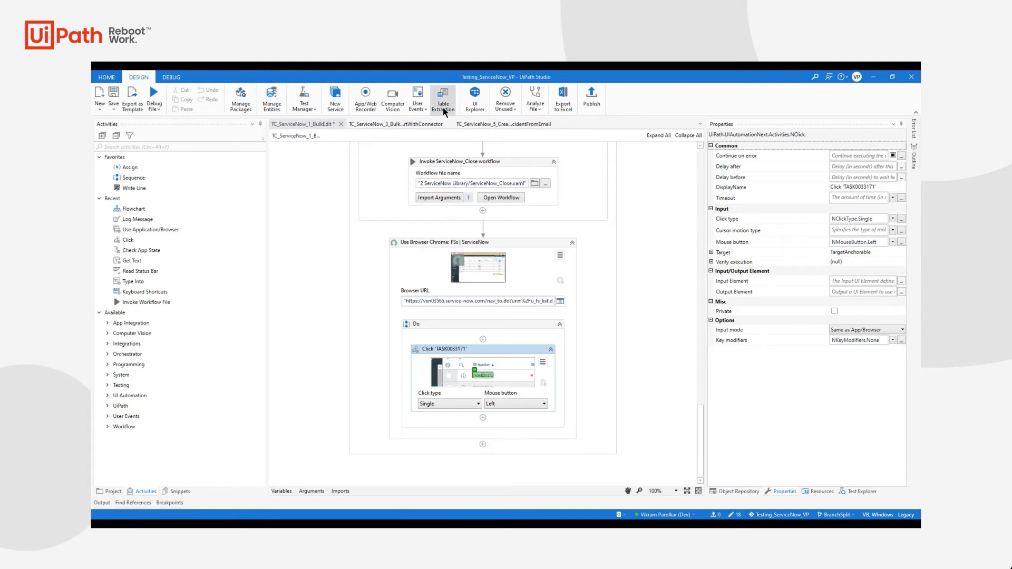
left_click(443, 103)
left_click(182, 141)
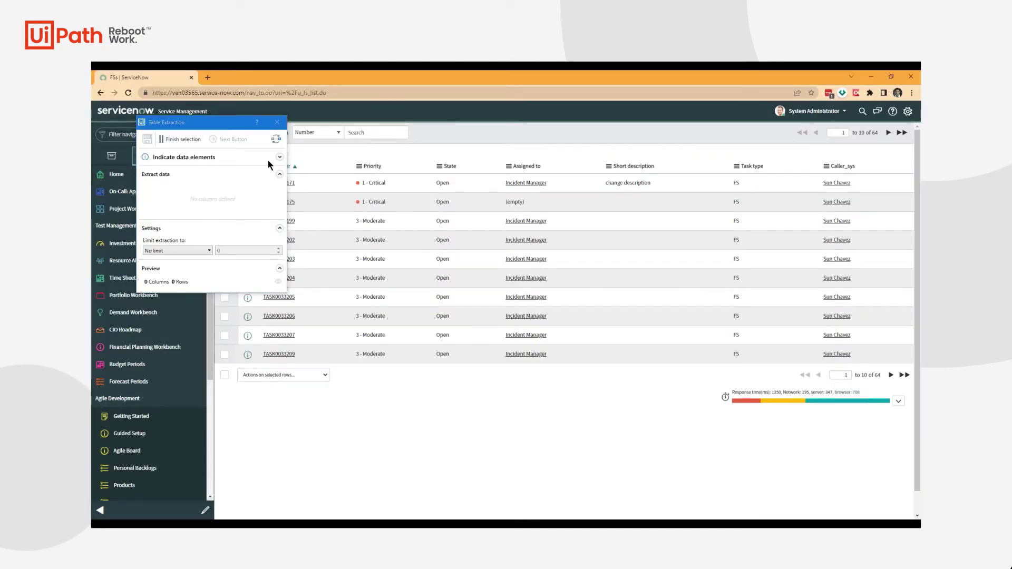
left_click(368, 187)
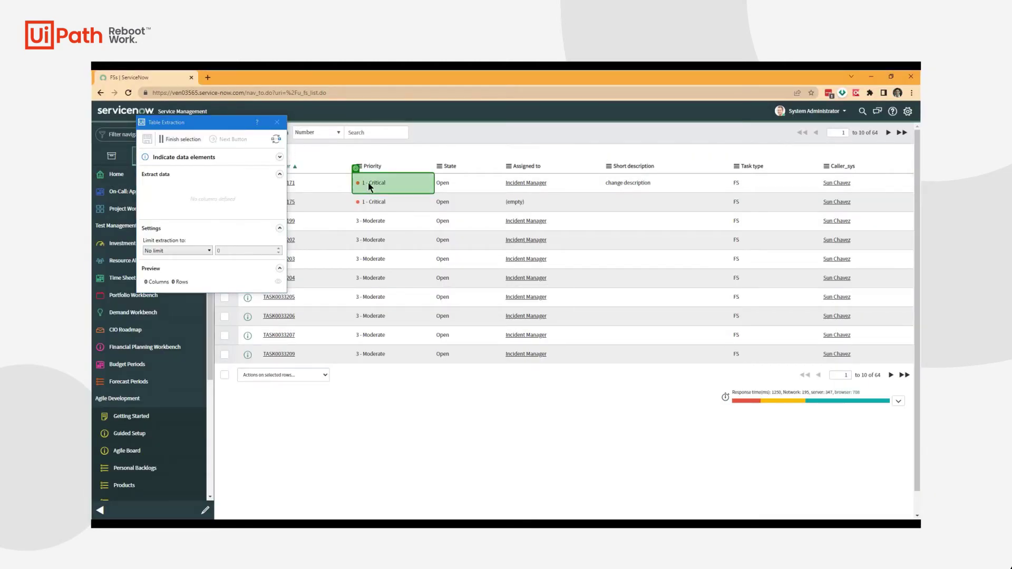
left_click(531, 316)
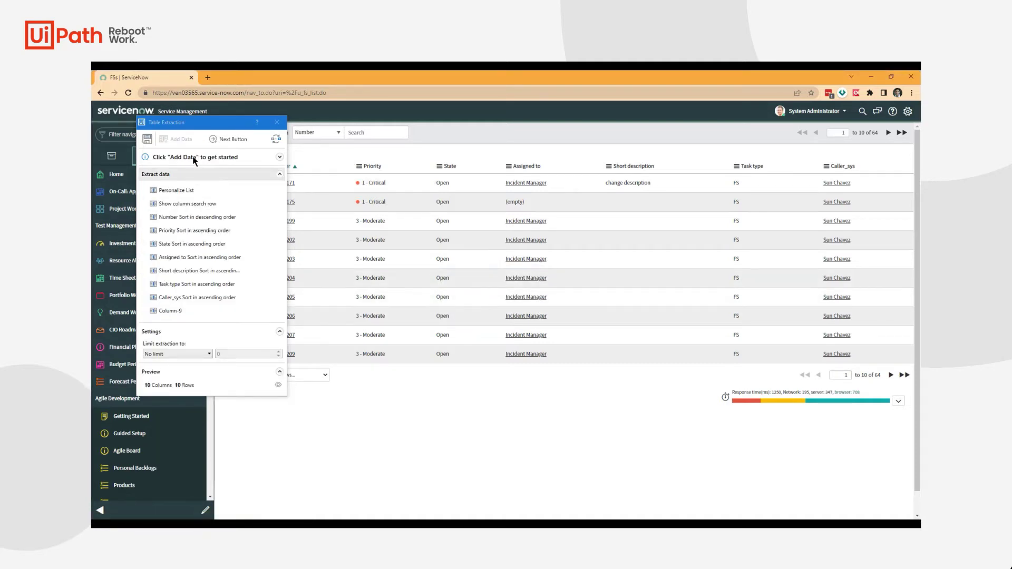
left_click(148, 139)
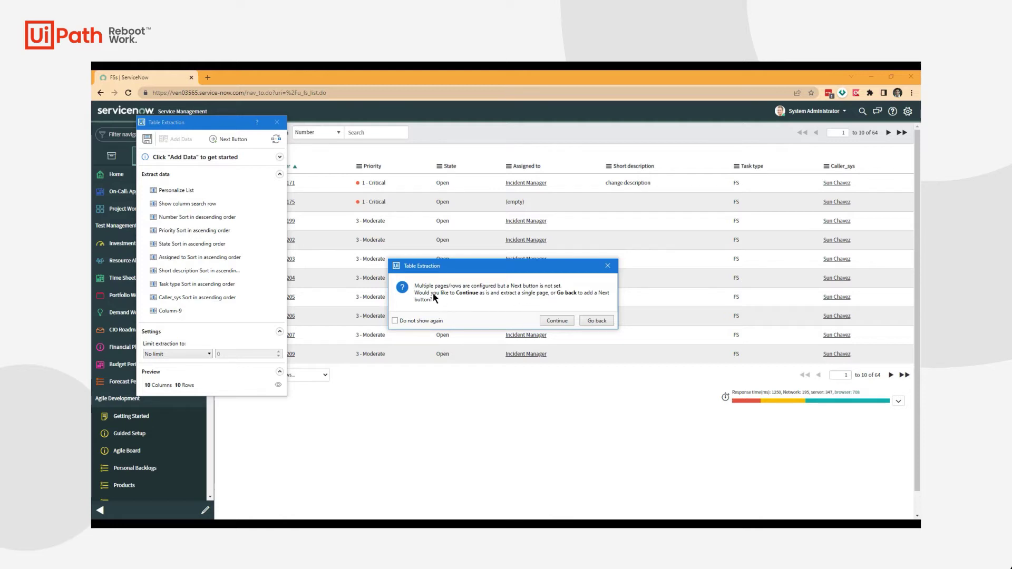
Step: Set the task list's next-page button for pagination and finish the extraction
left_click(601, 320)
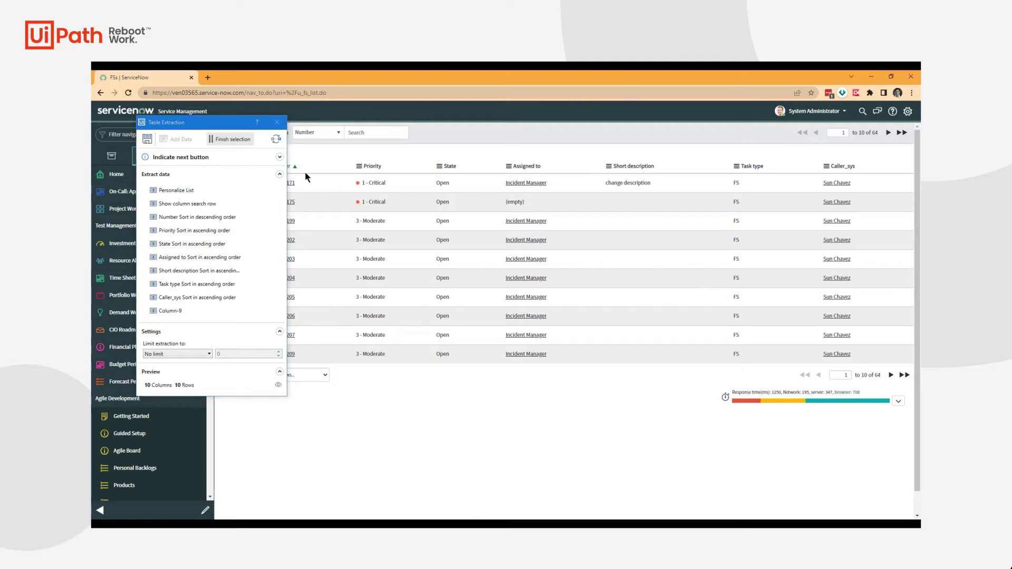
left_click(234, 142)
left_click(891, 375)
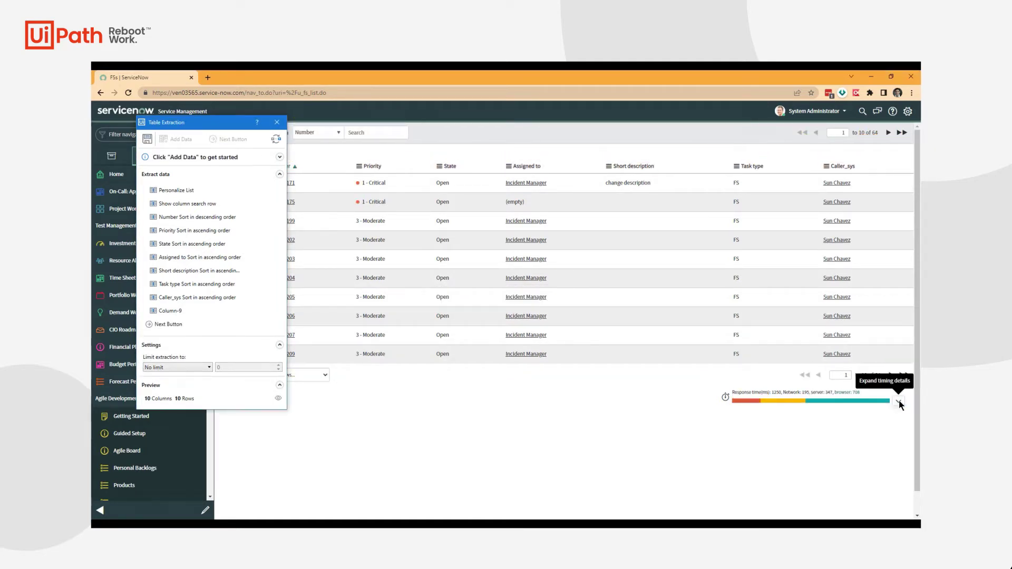
left_click(231, 139)
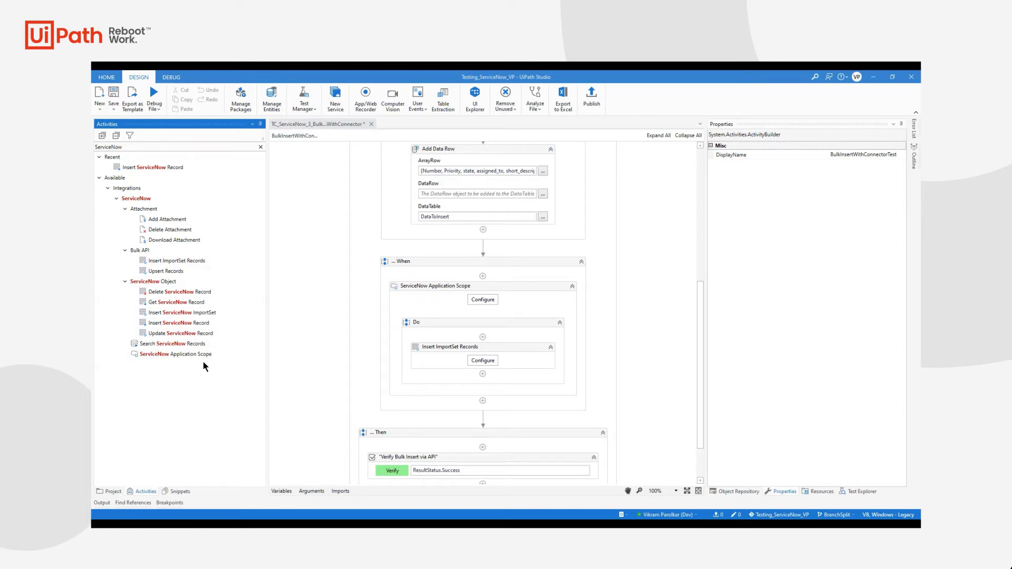
Step: Open and close the Connection Window, then drag Get ServiceNow Record into the Do sequence
left_click(483, 300)
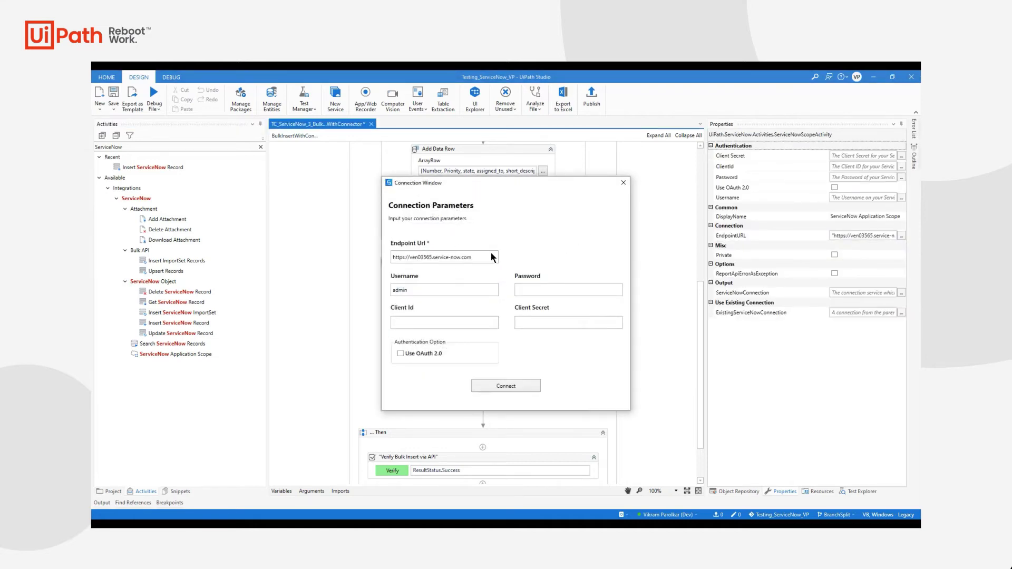
left_click(623, 183)
left_click_drag(181, 303, 484, 340)
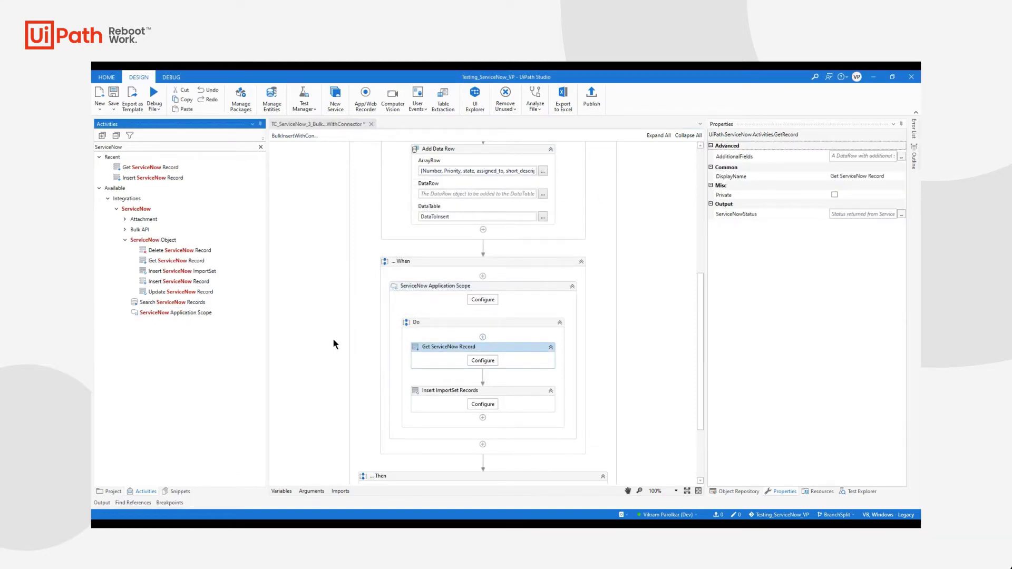
Step: Choose Ticket (ticket) as the object and bring up Add Multiple Fields
left_click(483, 362)
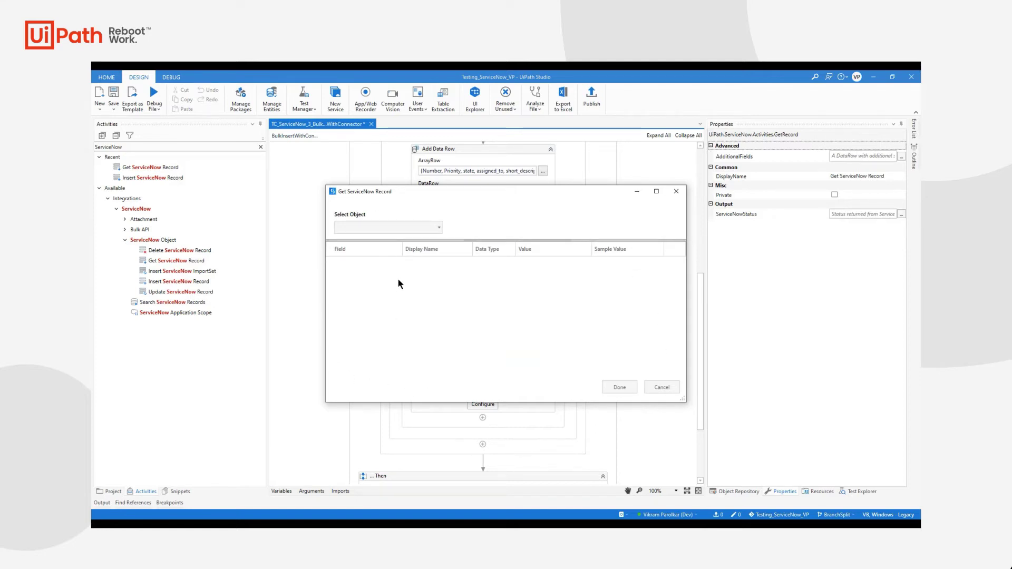
left_click(436, 229)
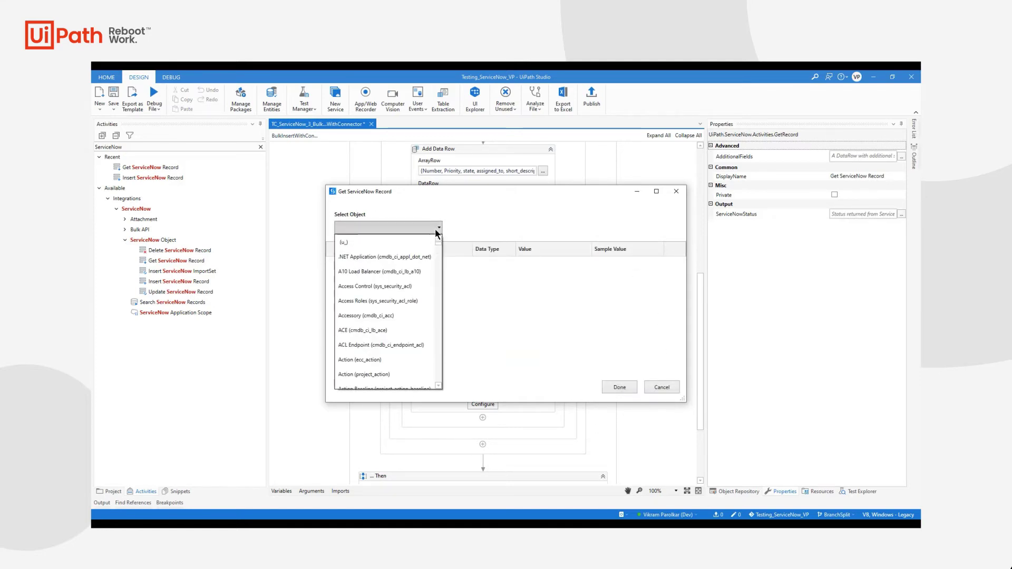
type("tic")
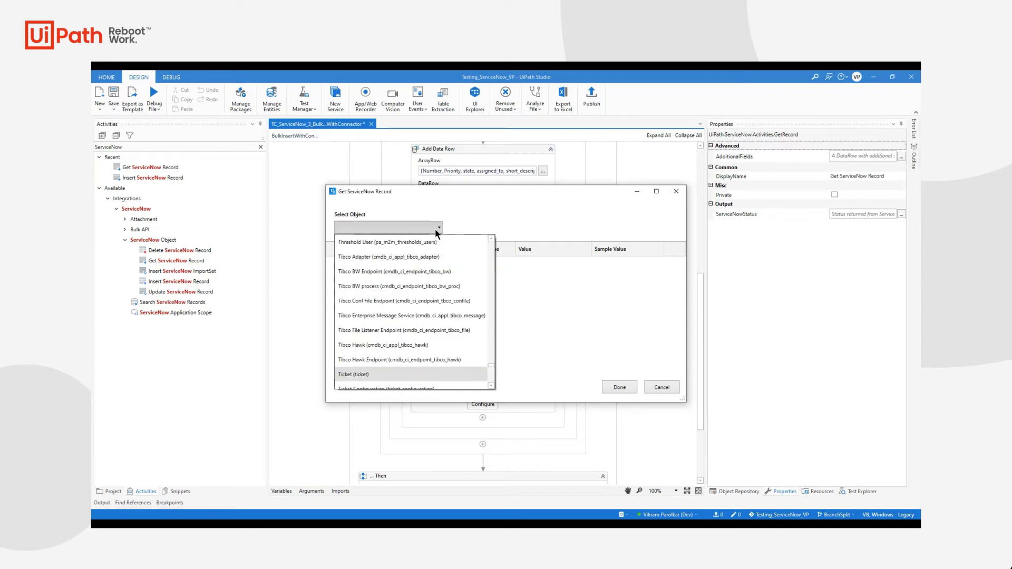
key("Return")
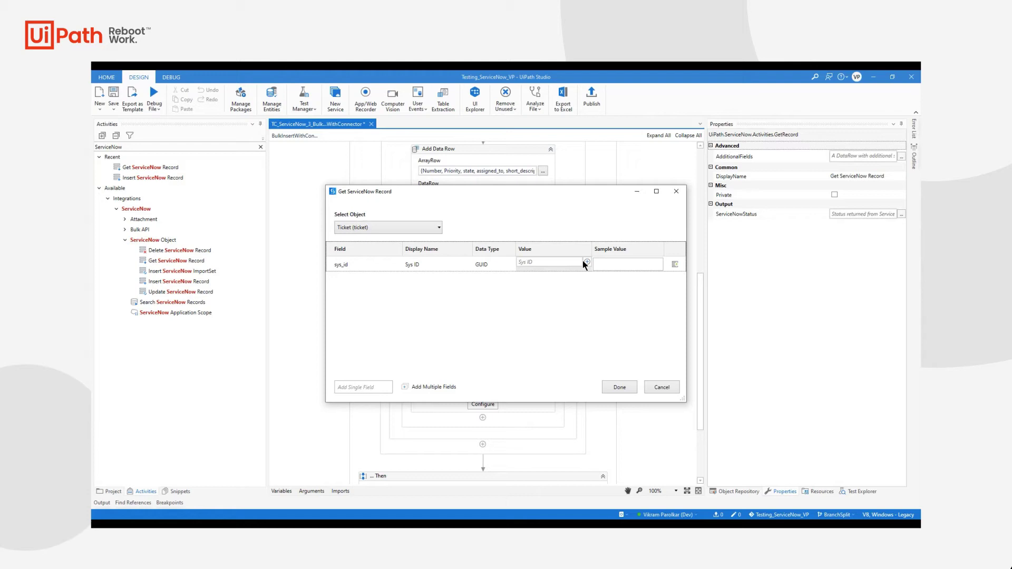
left_click(430, 386)
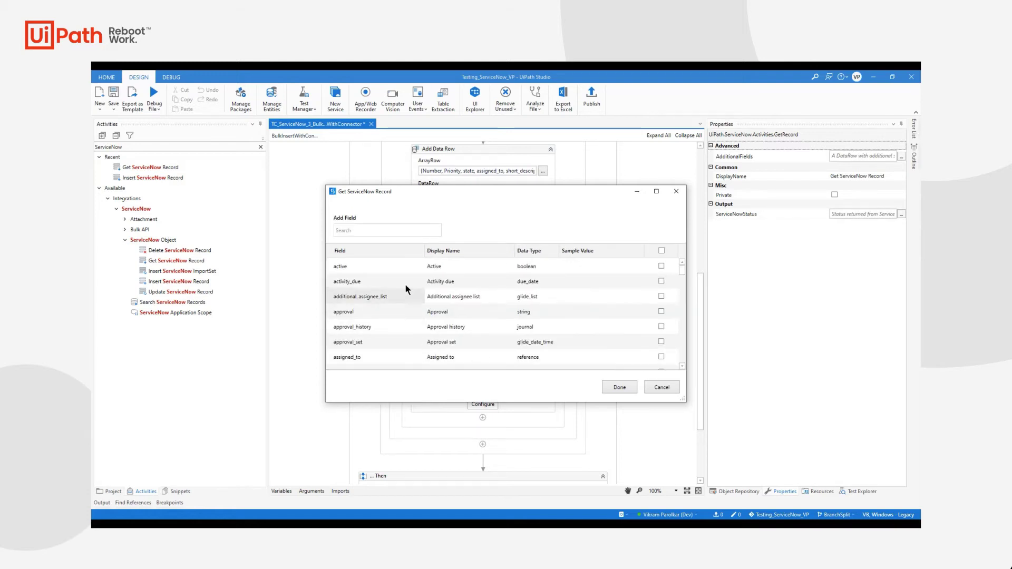
scroll(414, 278, "down", 3)
scroll(414, 278, "down", 3)
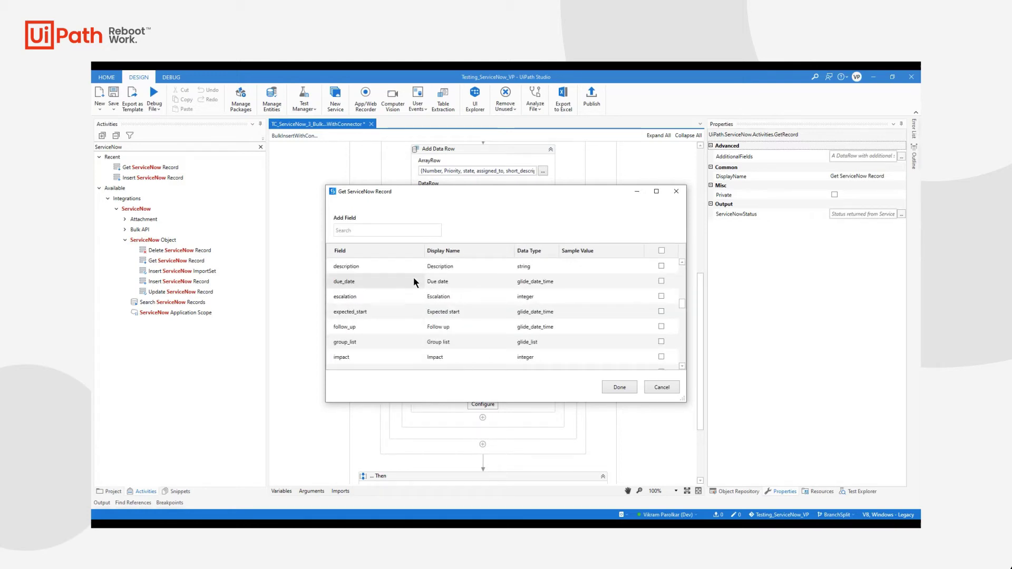
scroll(414, 278, "down", 3)
scroll(414, 278, "down", 3)
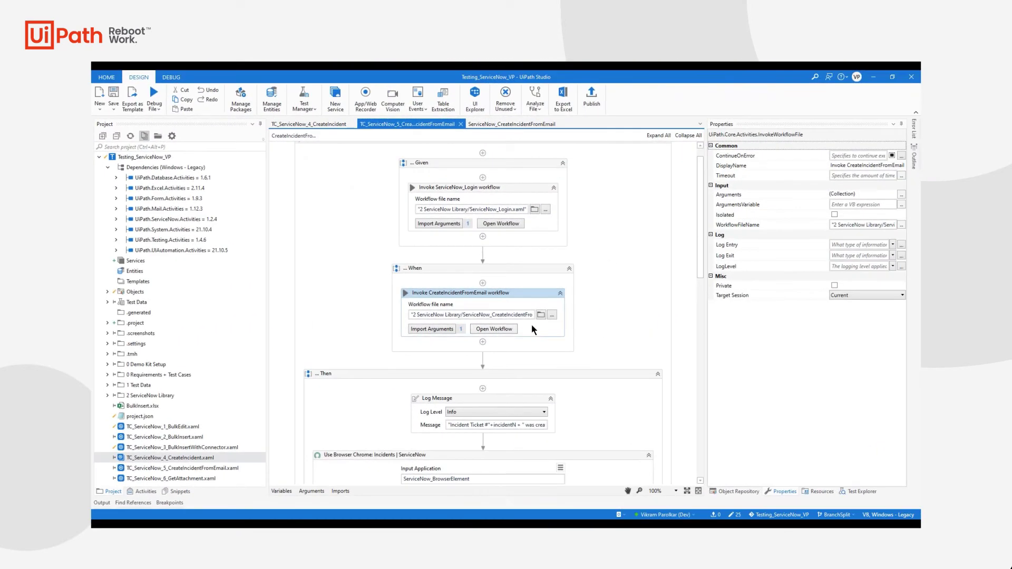
Step: Open the invoked CreateIncidentFromEmail workflow and clear the Database search in Activities
left_click(505, 327)
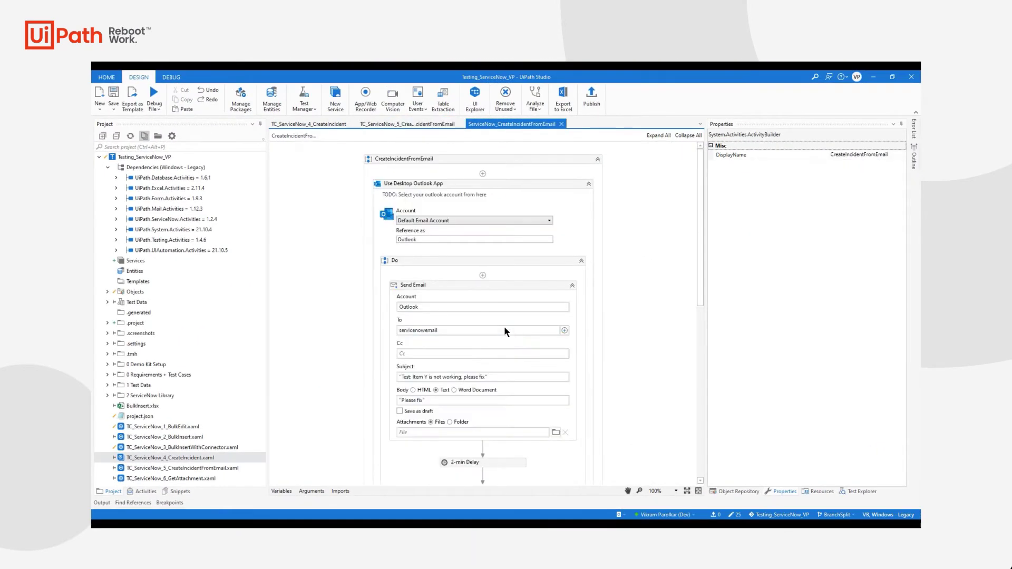
left_click(142, 492)
type("Database")
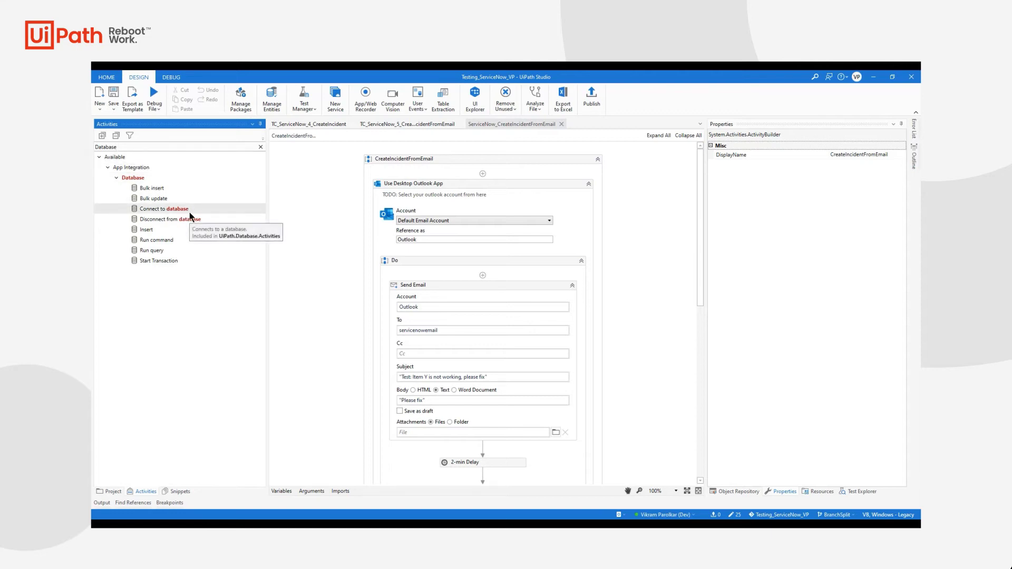
left_click(262, 146)
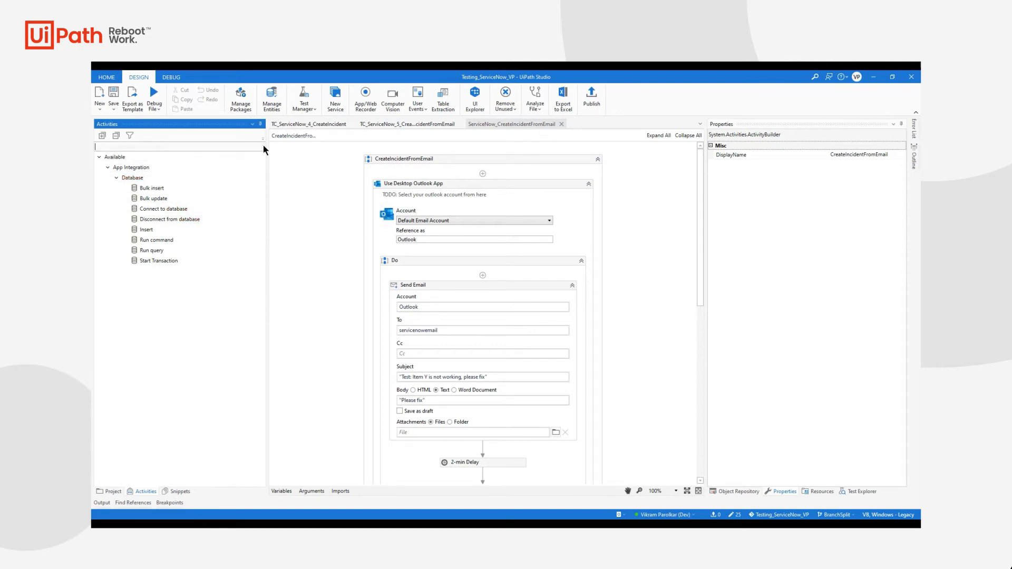
type("Email")
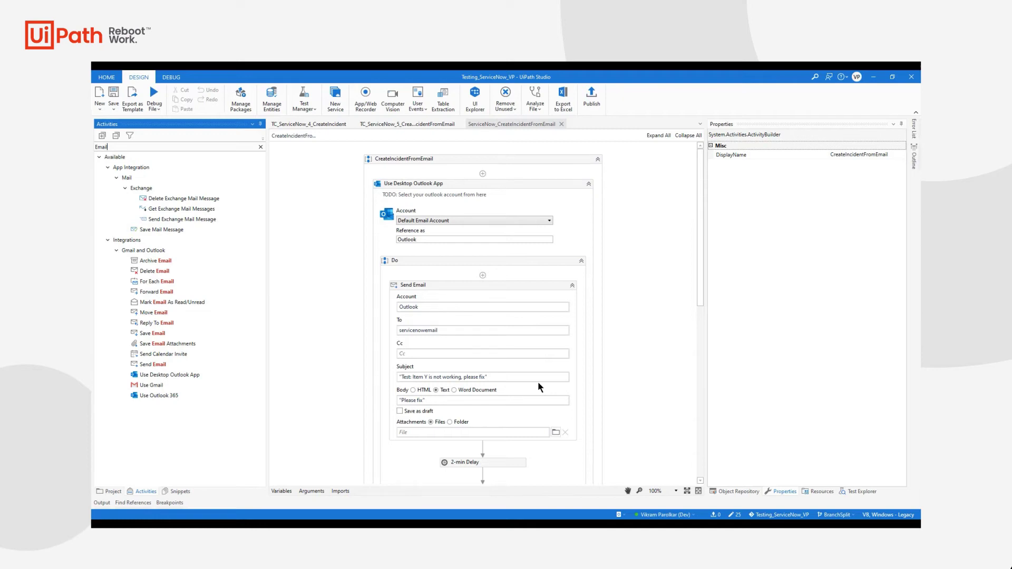
Step: Switch to the TC_ServiceNow_4_CreateIncident tab and show the project files
left_click(309, 125)
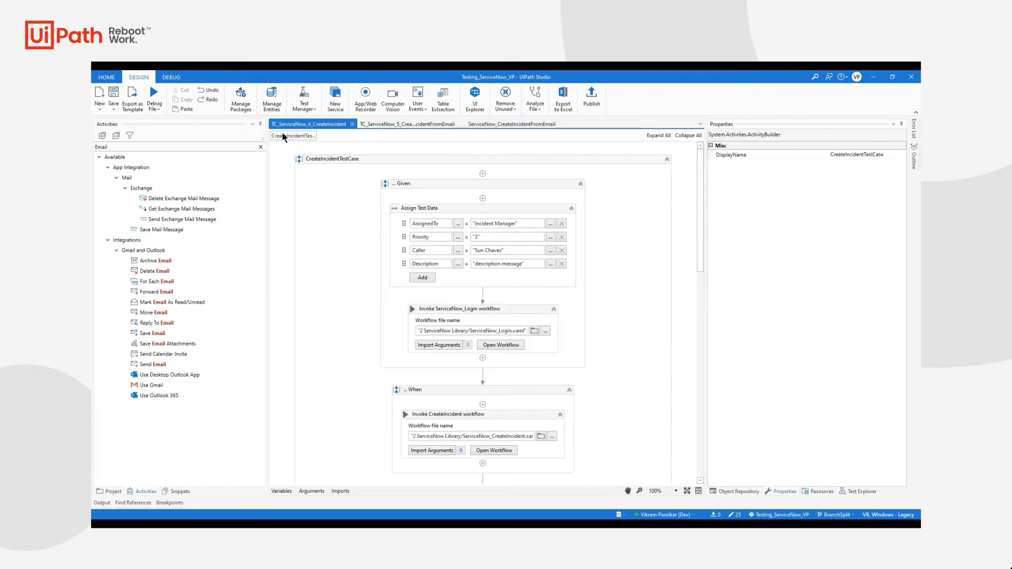
left_click(260, 146)
left_click(109, 491)
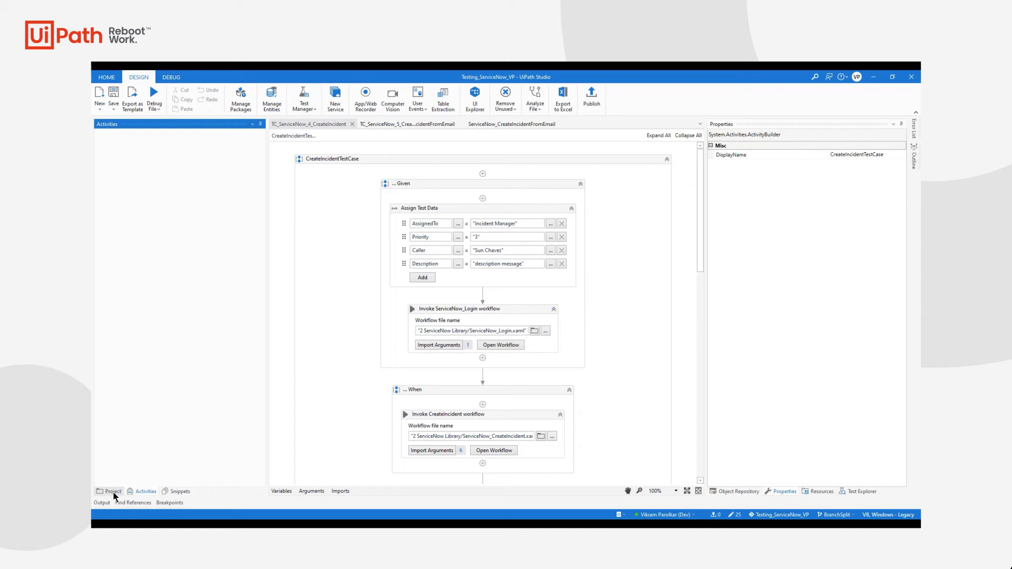
Step: Cancel the file's Update Test Data import, then run it with data variations
right_click(159, 461)
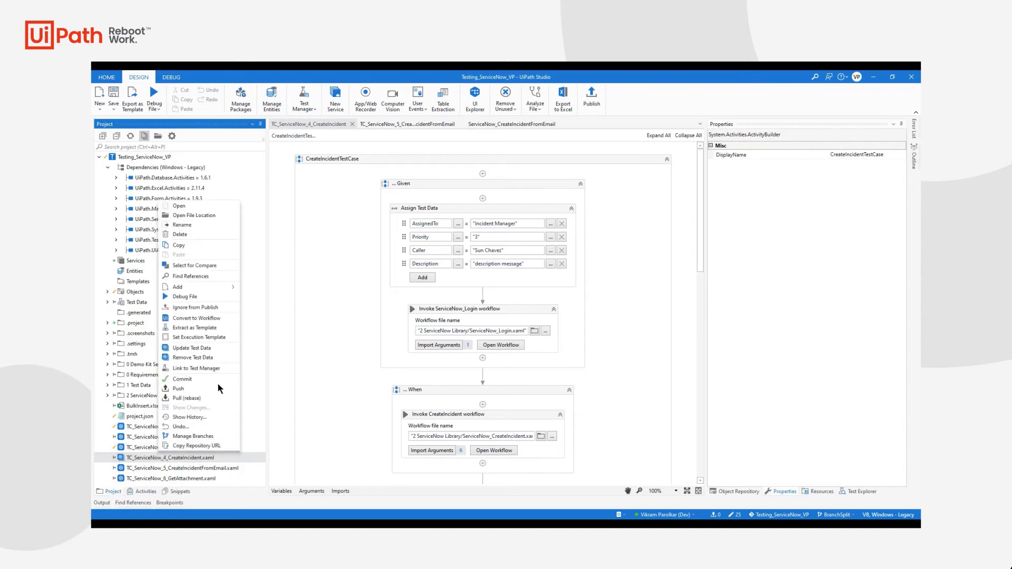
left_click(211, 348)
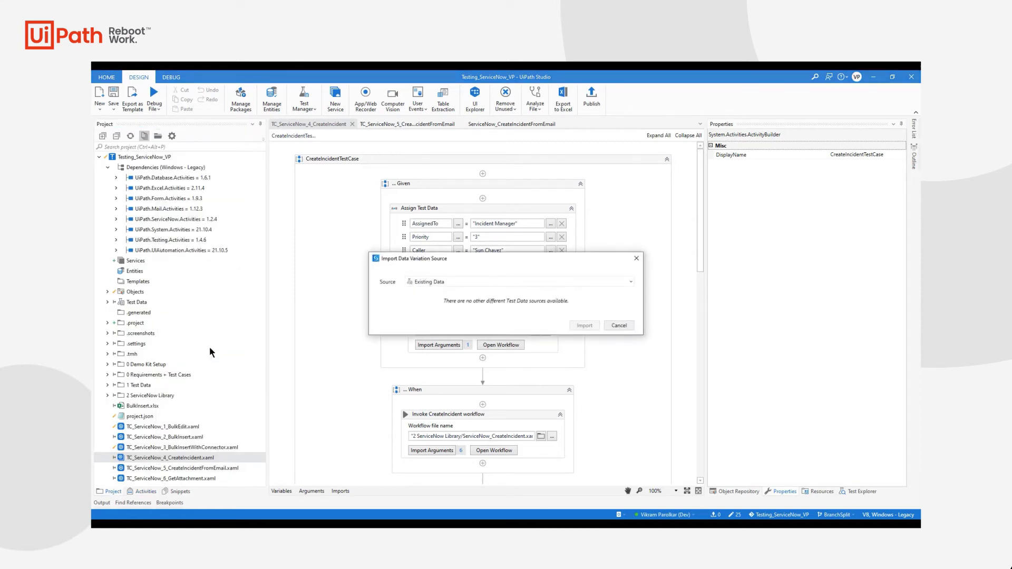
left_click(631, 282)
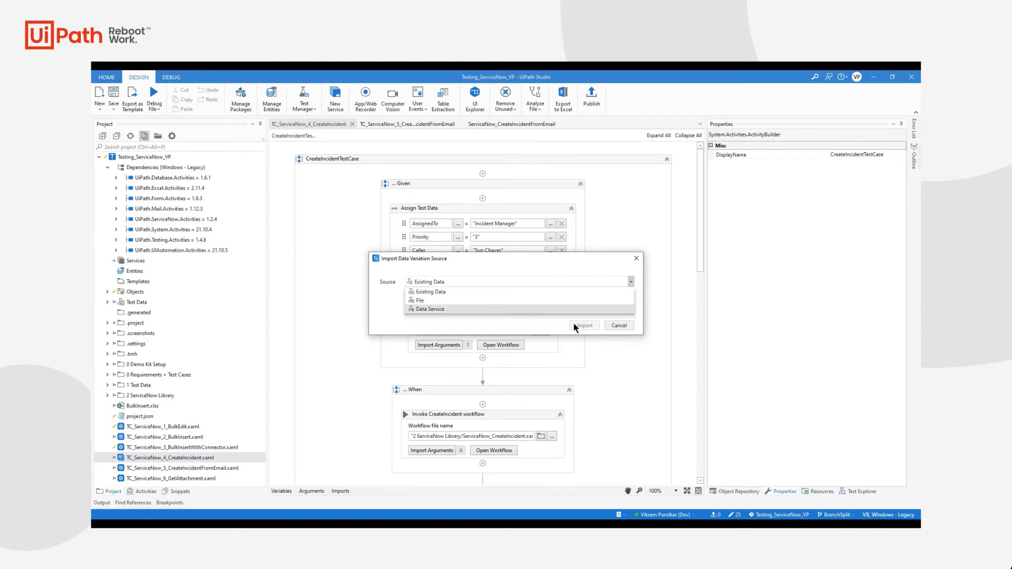
left_click(627, 324)
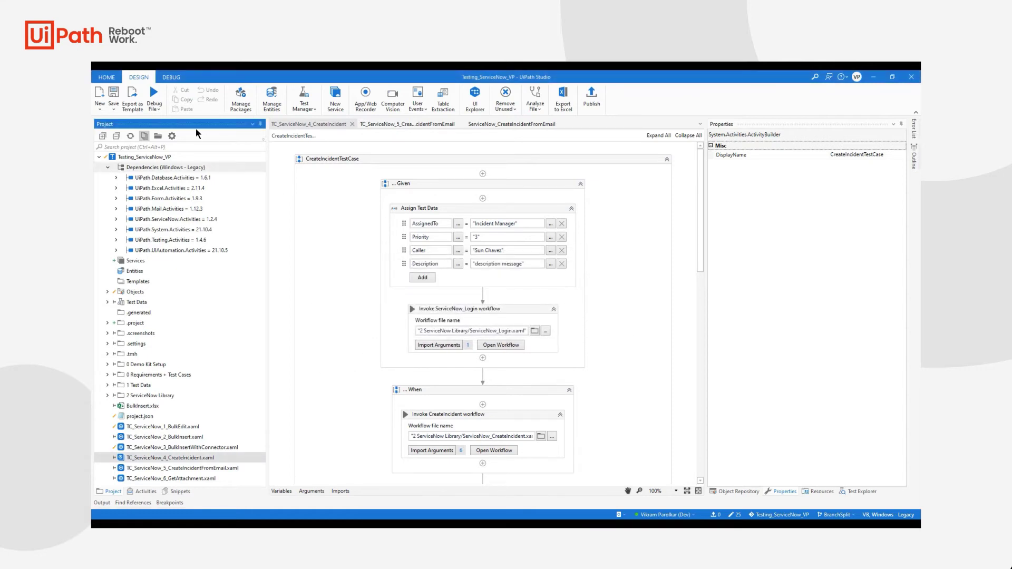
left_click(153, 109)
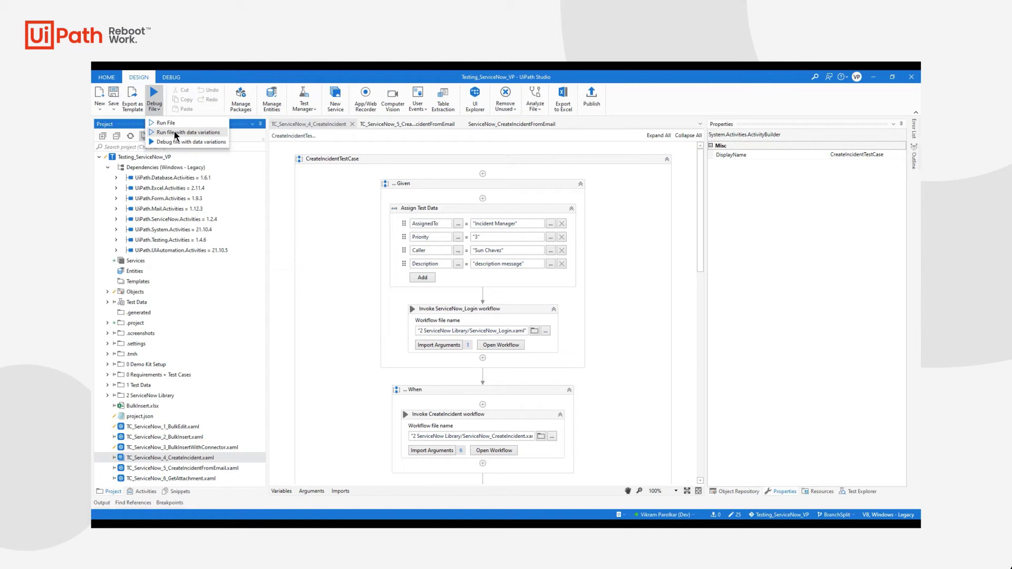
left_click(174, 132)
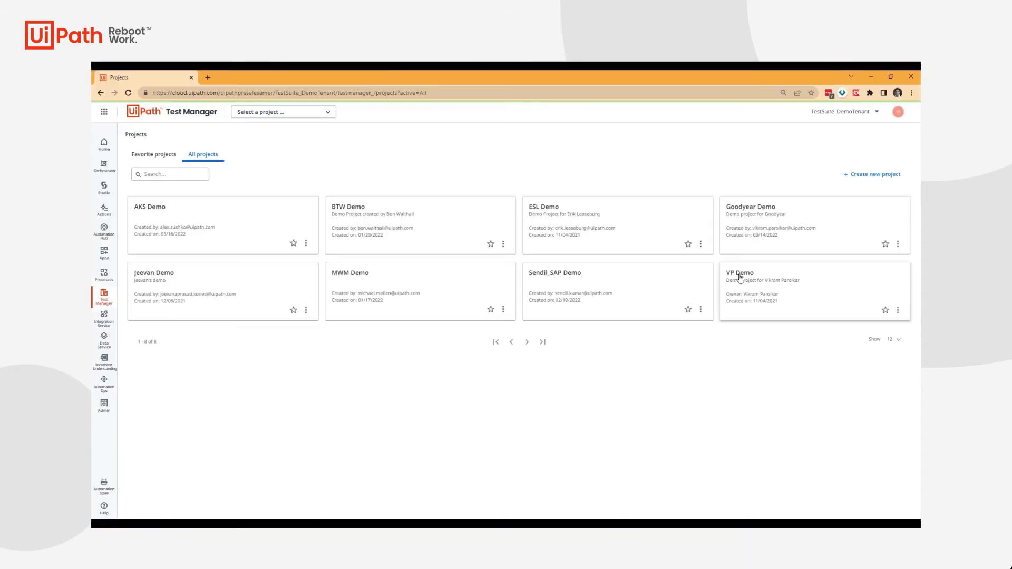
Step: Open VP Demo's TS_ServiceNow test set and execute it as Automated
left_click(740, 277)
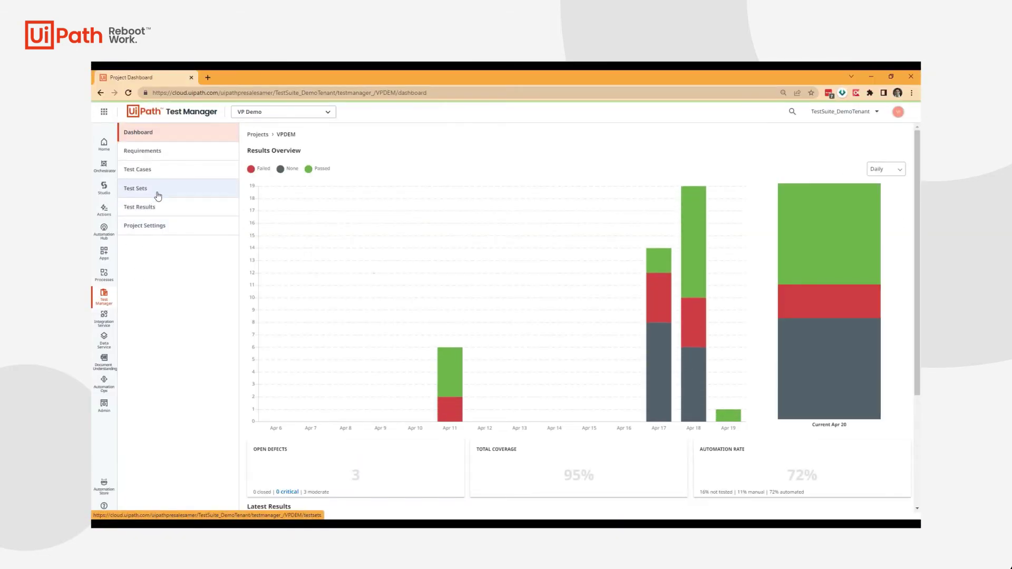
left_click(158, 196)
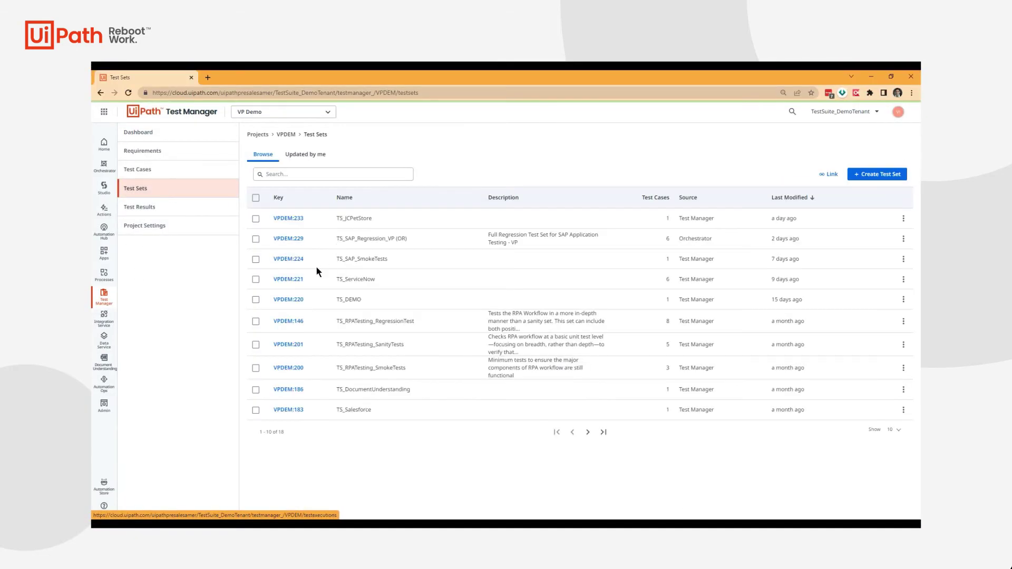
left_click(293, 279)
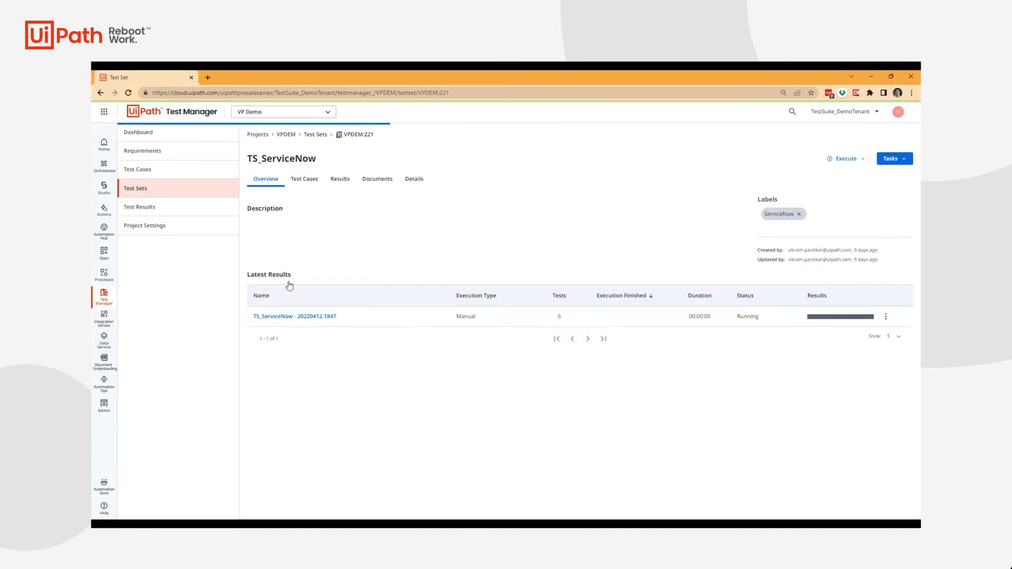
left_click(303, 180)
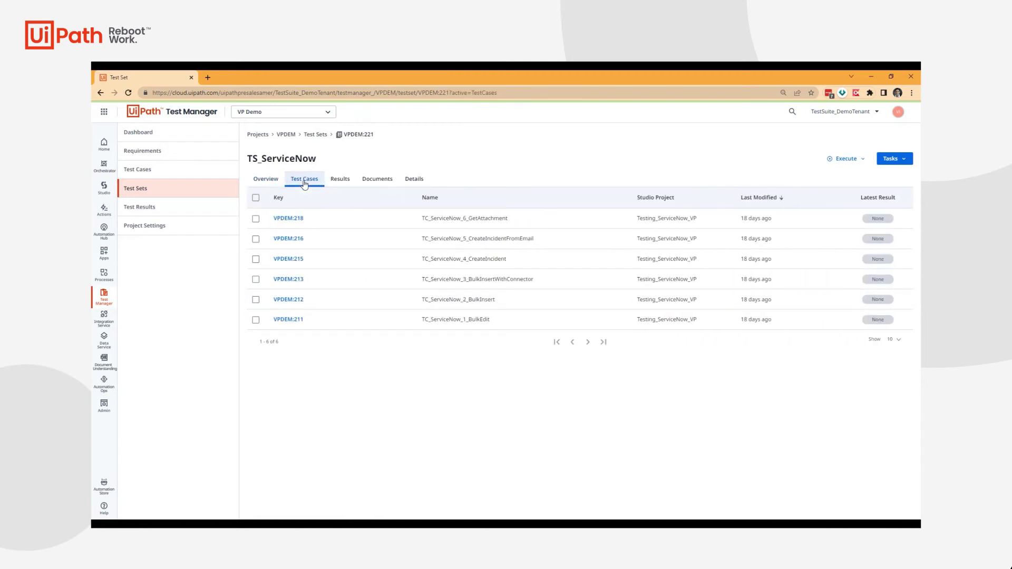
left_click(847, 162)
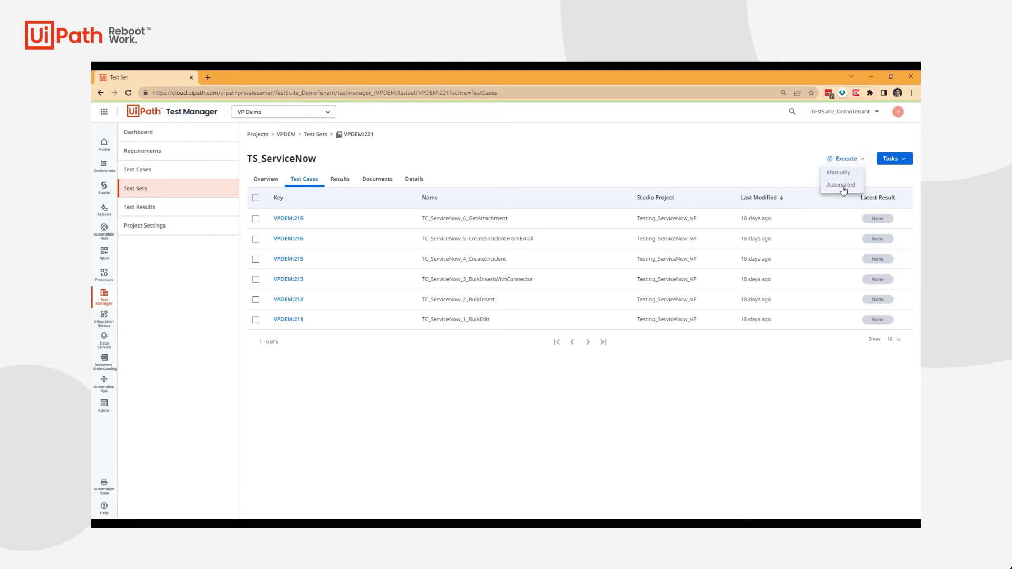
left_click(842, 186)
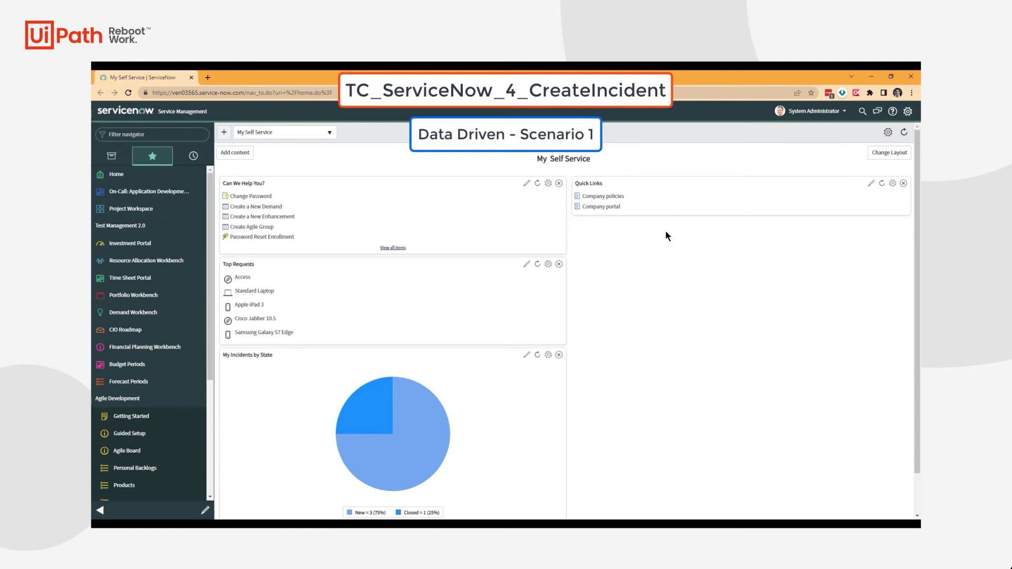
type("Incident Manag")
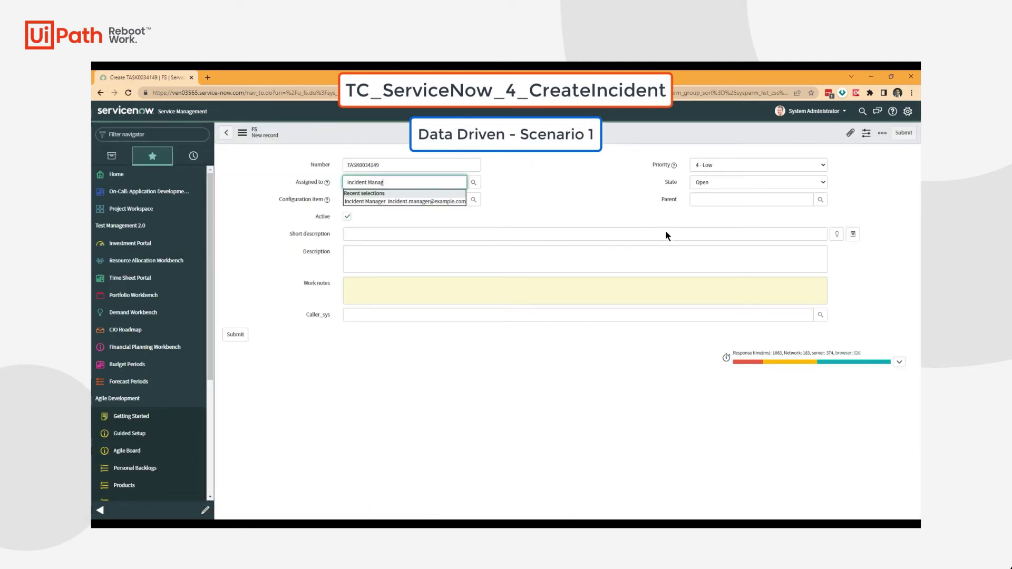
type("Sun Chavezchange description")
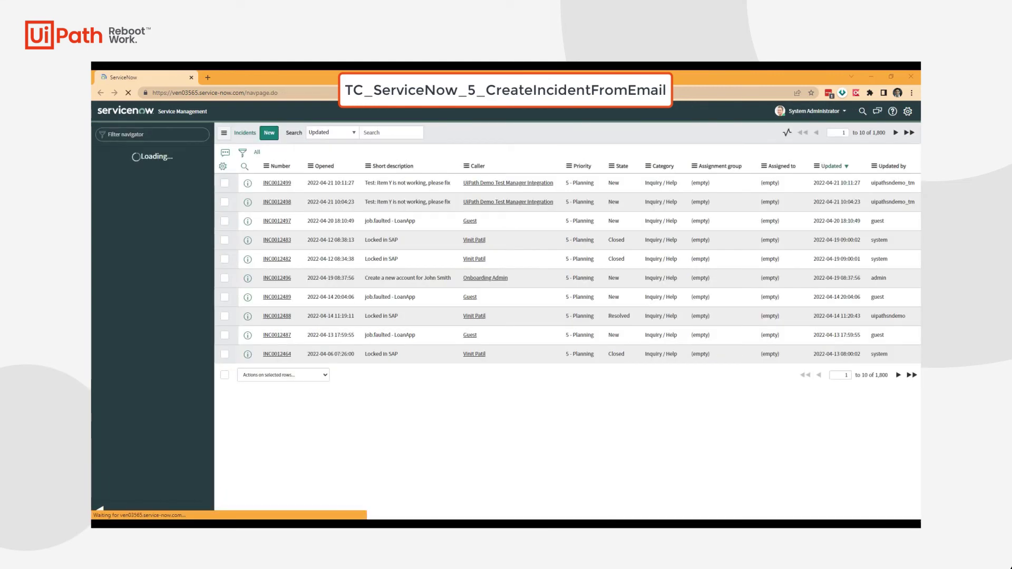
type("INC0012499")
Step: Search the Incidents list for INC0012499 and attach BulkInsert.xlsx to the new import table
key("Return")
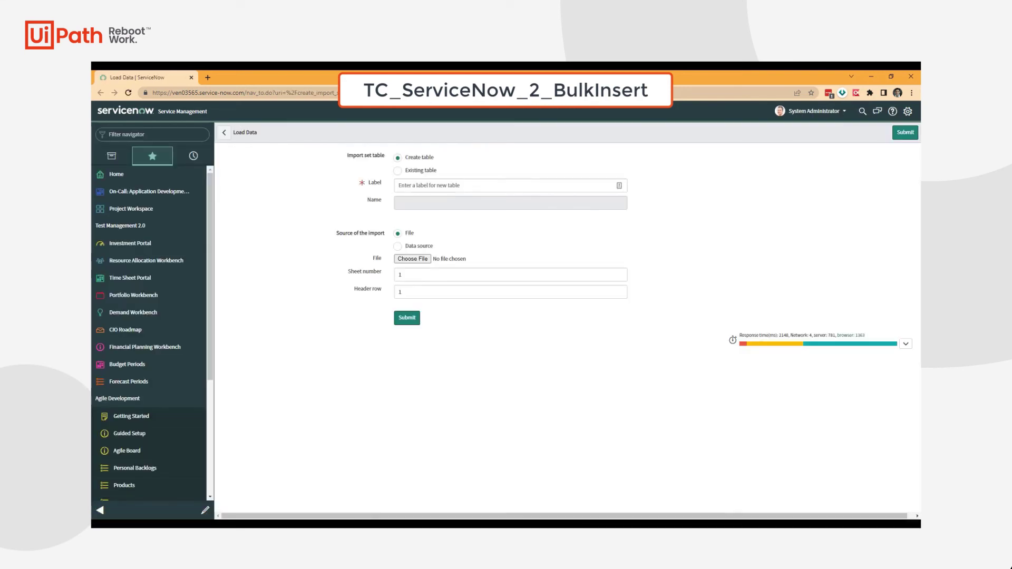
type("C:\\Users\\vikram.par")
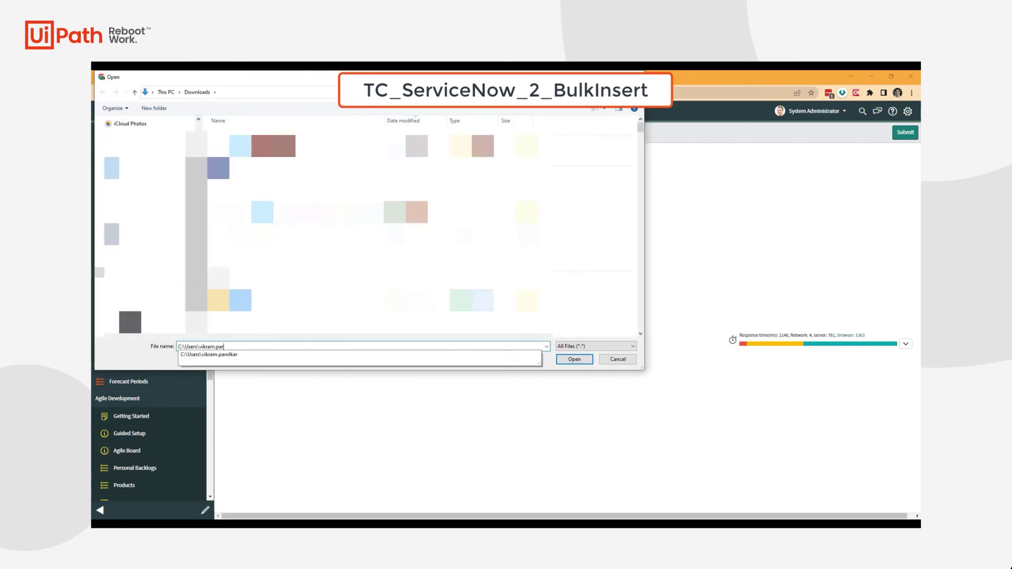
type("olkar\\.nuget\\packages\\testing_servicenow_vp\\1.0.102747090\\lib\\net45\\1 Test Data\\BulkInsert.xlsx")
left_click(574, 359)
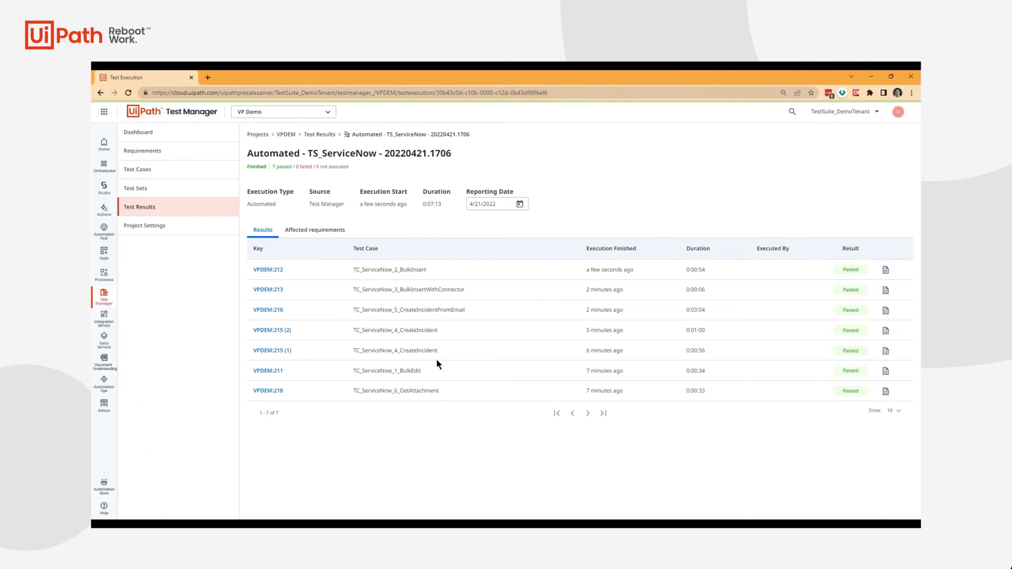
Step: Open BulkInsert result VPDEM:212 and check its logs and execution details
left_click(262, 271)
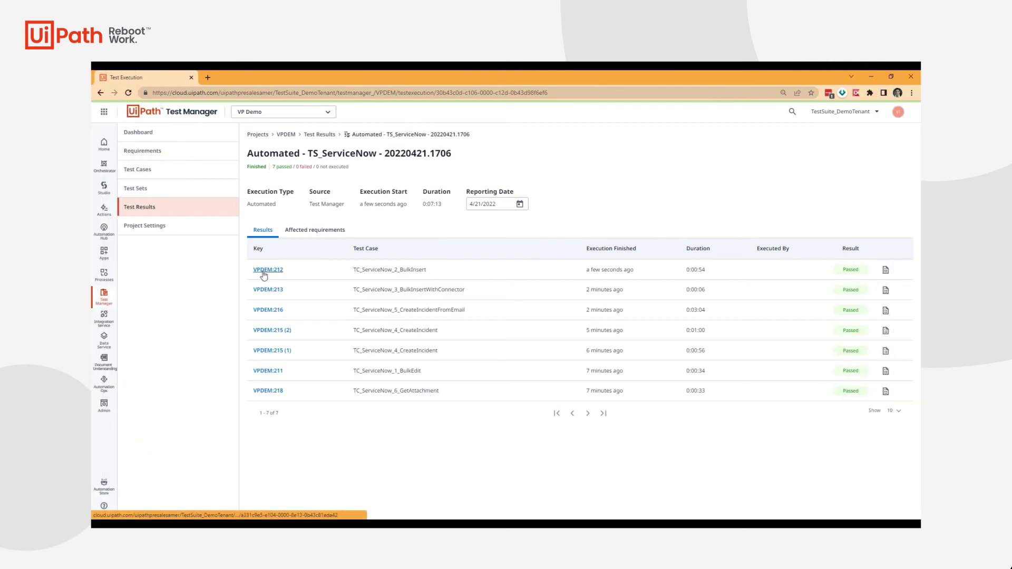
left_click(309, 235)
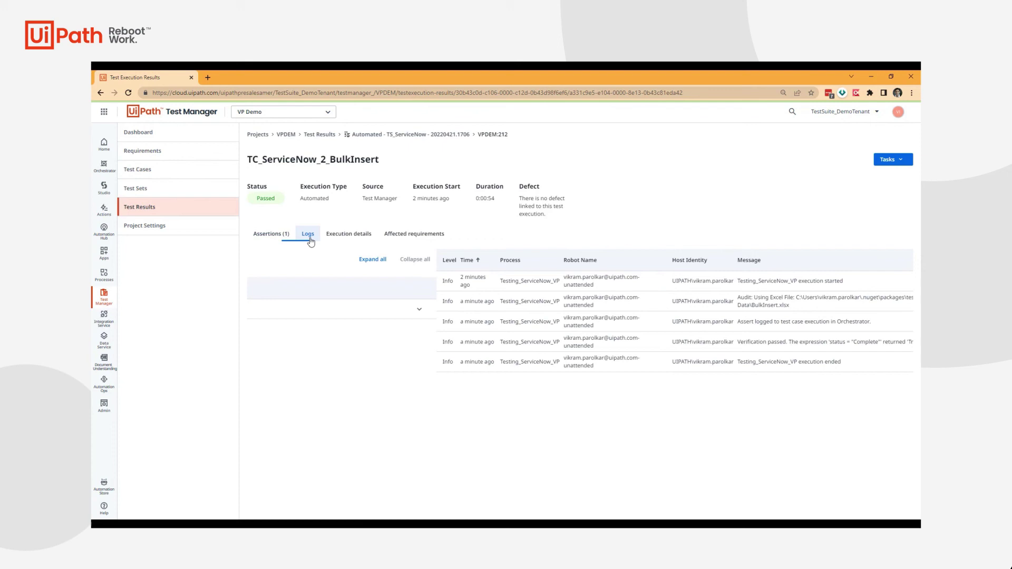
left_click(355, 238)
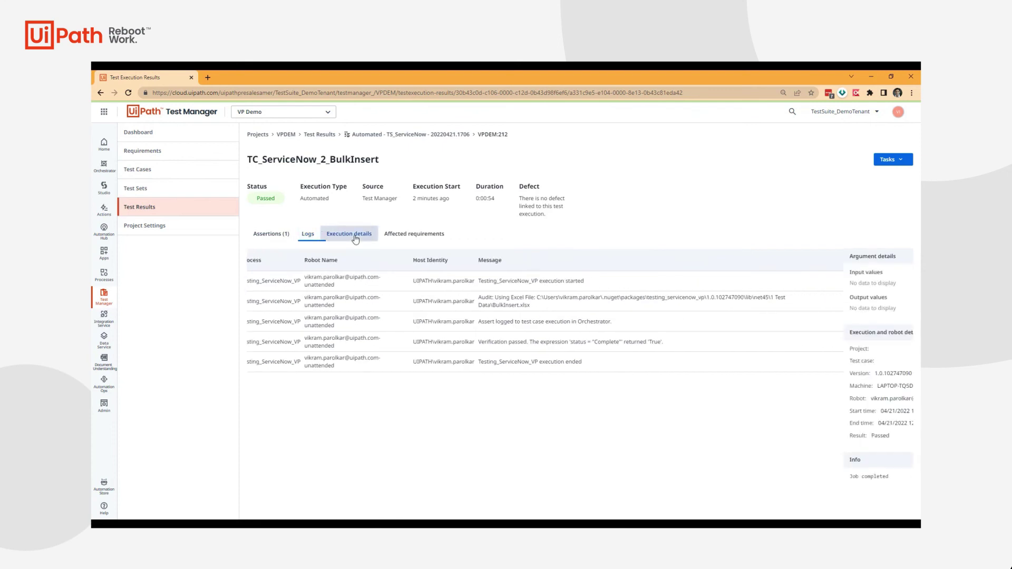
Step: Follow affected requirement VPDEM:210 to the BulkEdit test case VPDEM:211
left_click(417, 236)
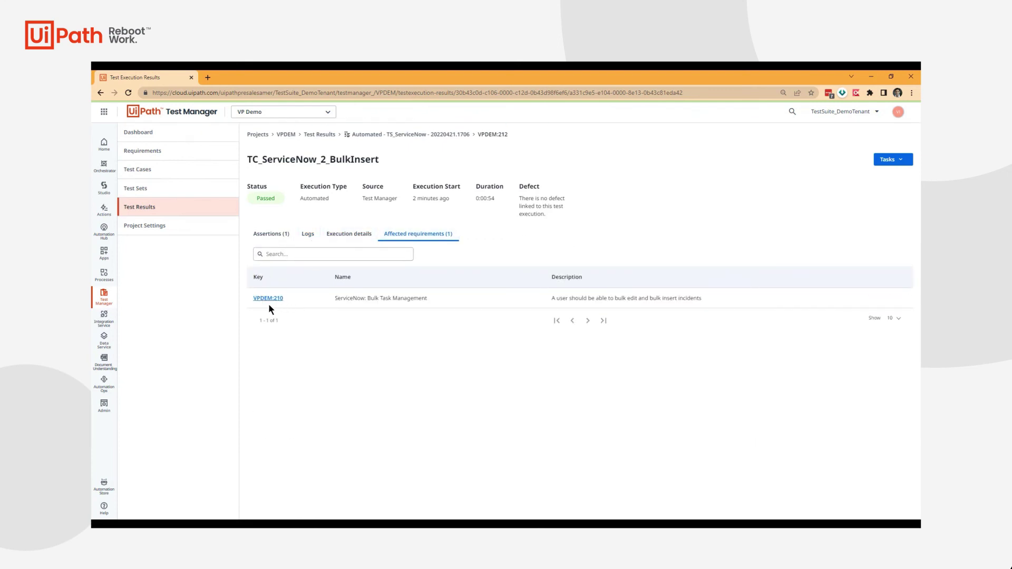
left_click(269, 299)
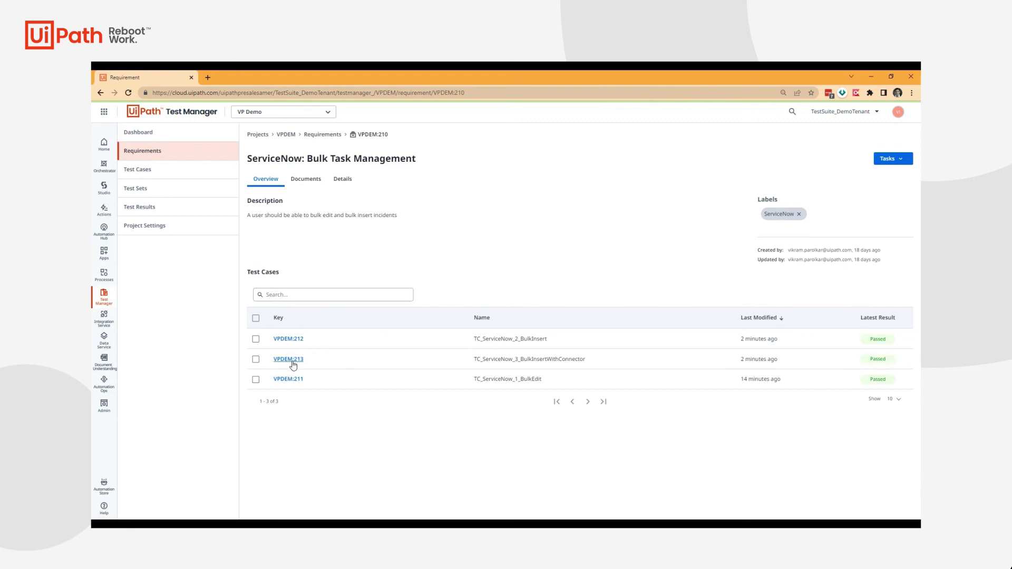
left_click(288, 380)
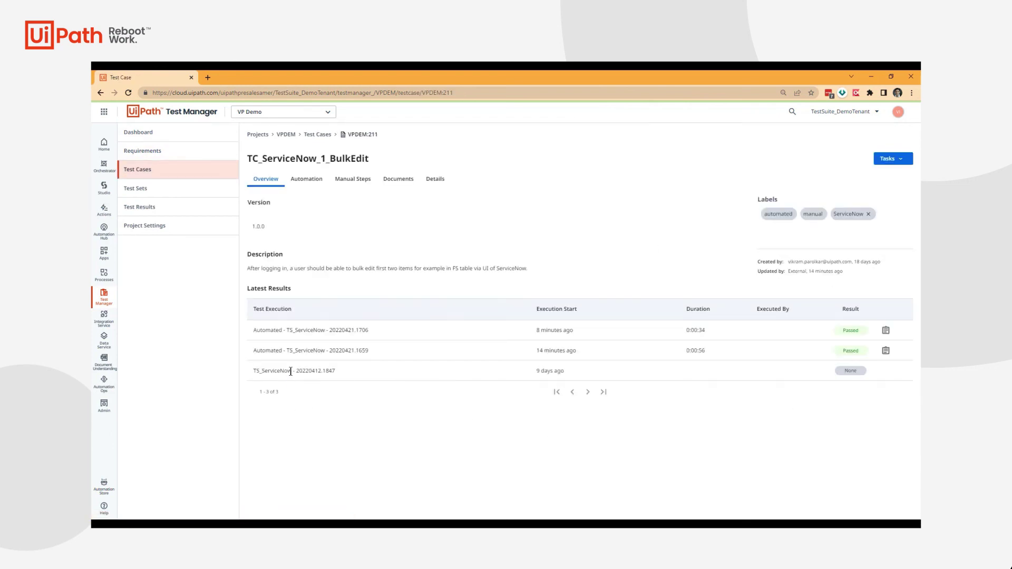
Step: Check the latest BulkEdit result's assertion screenshot and logs, then raise defect 78 and open it
left_click(886, 330)
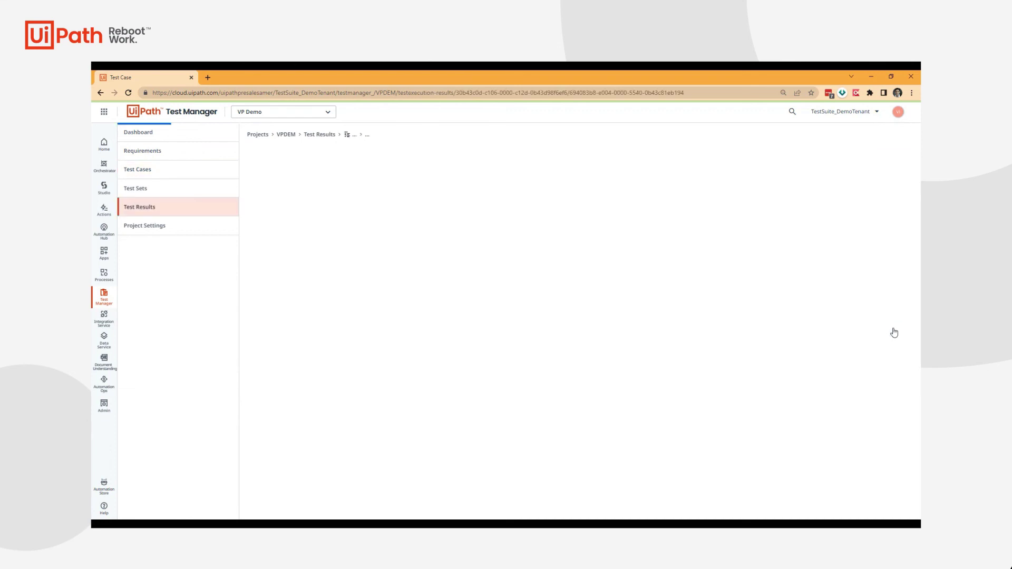
left_click(896, 309)
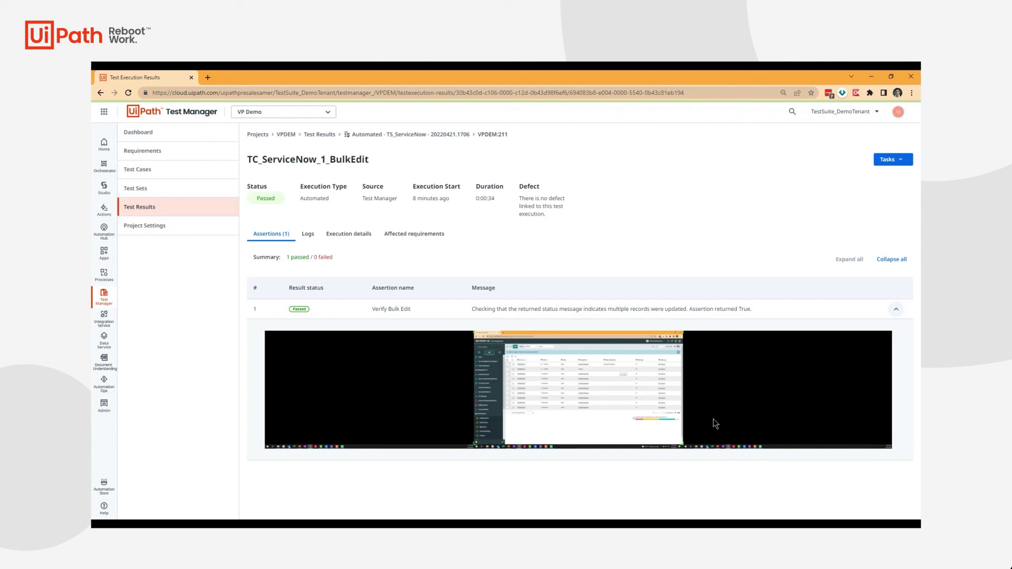
left_click(307, 236)
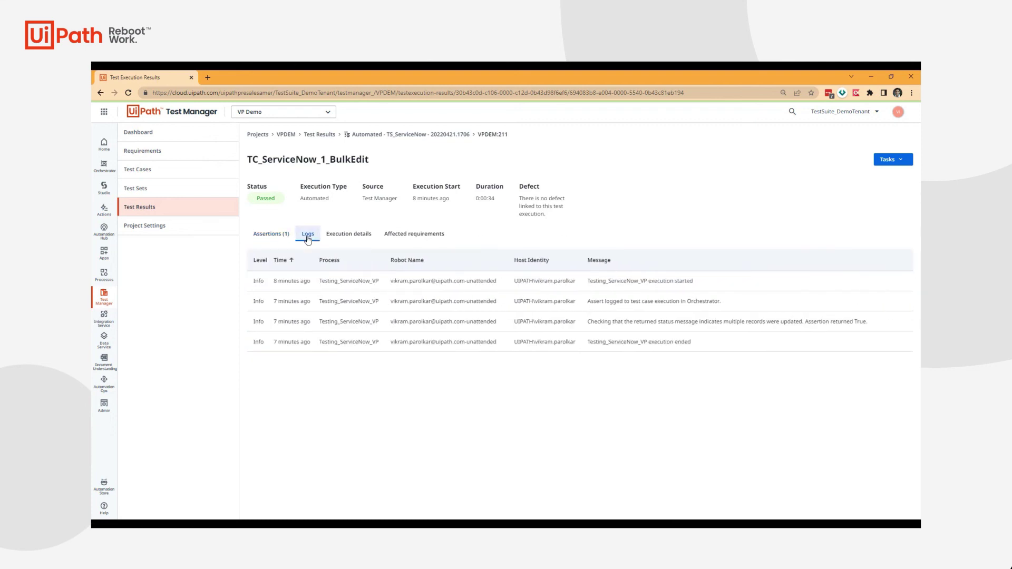
left_click(891, 161)
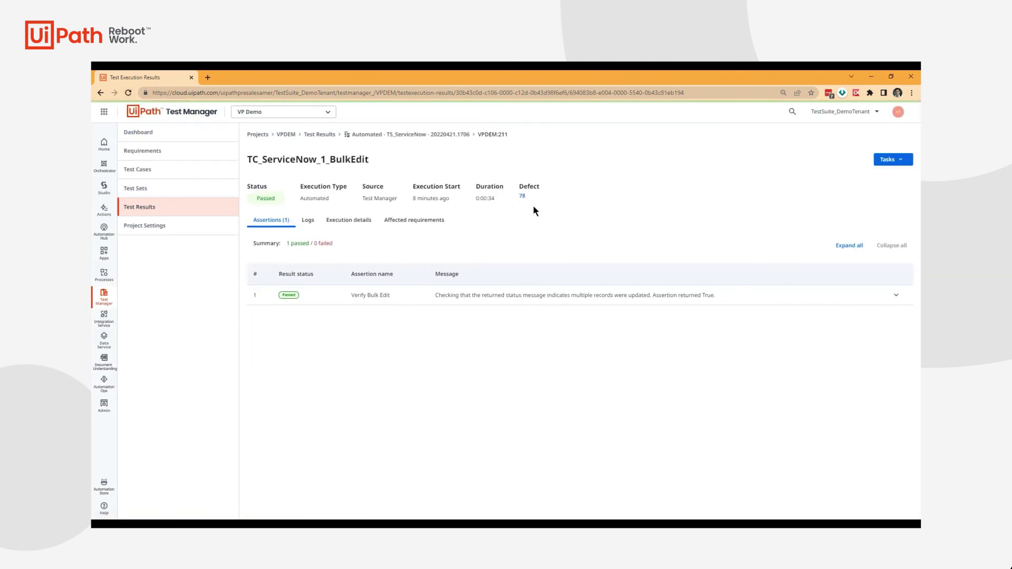
left_click(523, 198)
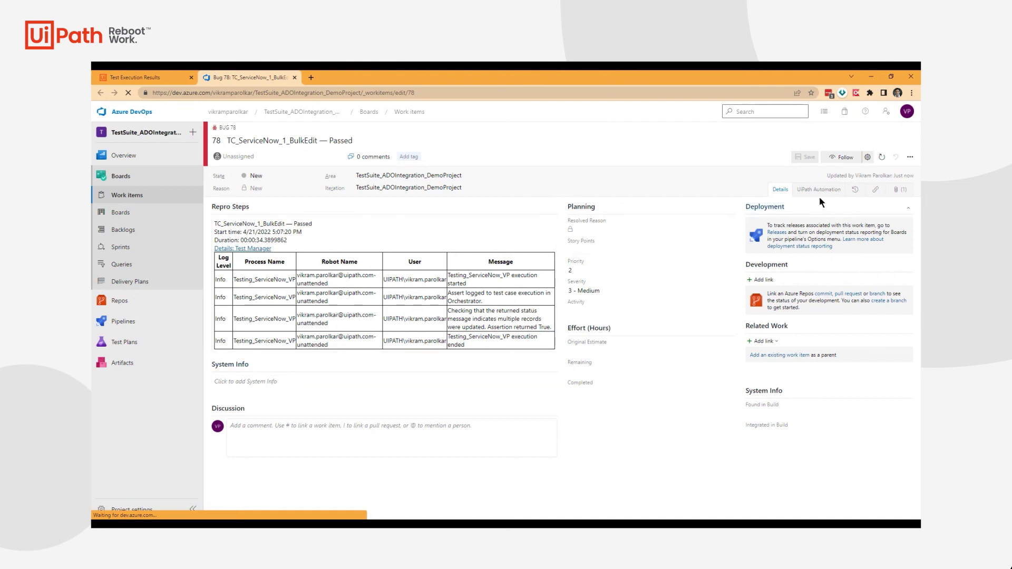
Step: Preview the run screenshot on Bug 78's Attachments tab, then close the preview
left_click(901, 191)
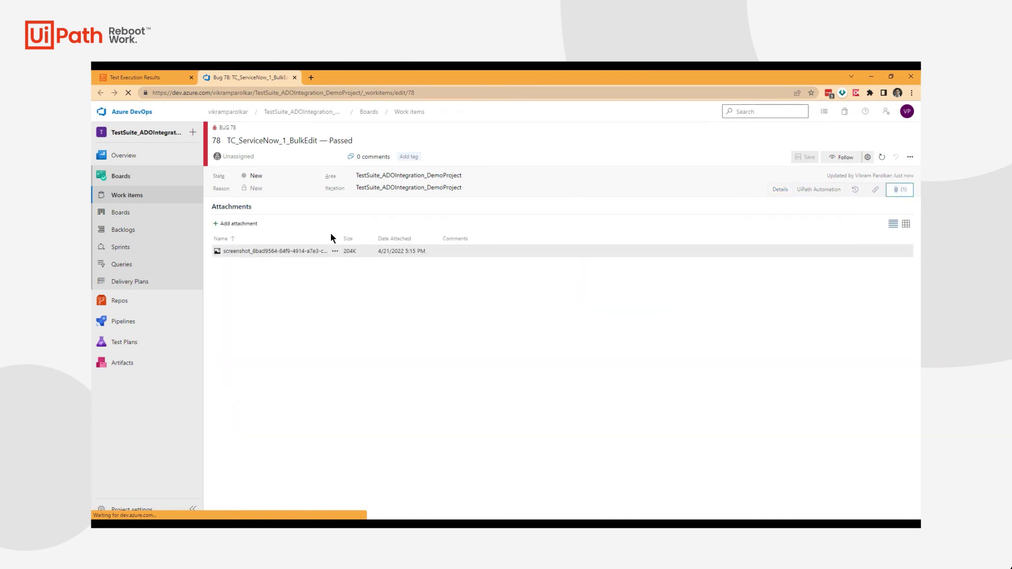
left_click(308, 254)
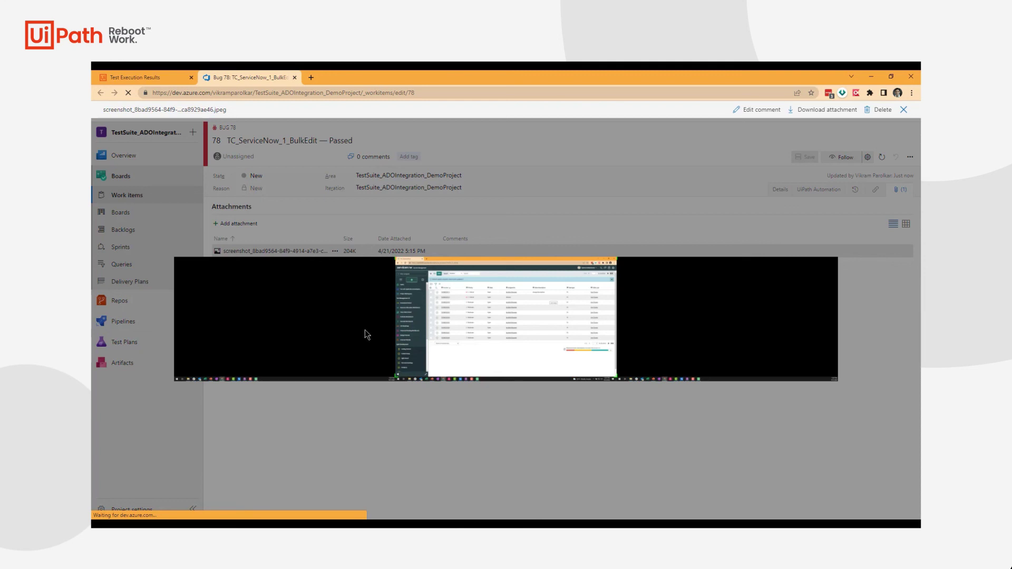
left_click(405, 409)
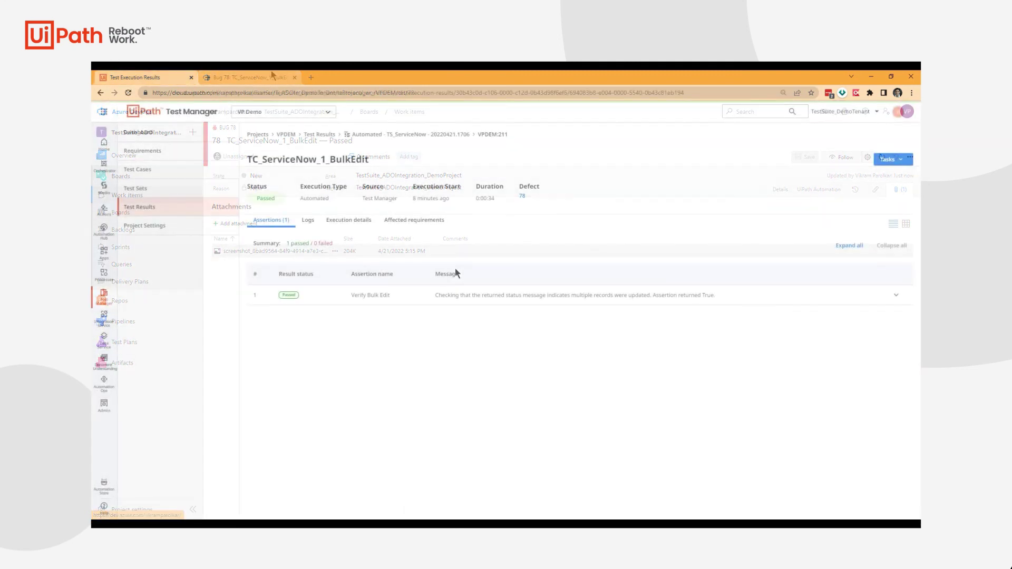